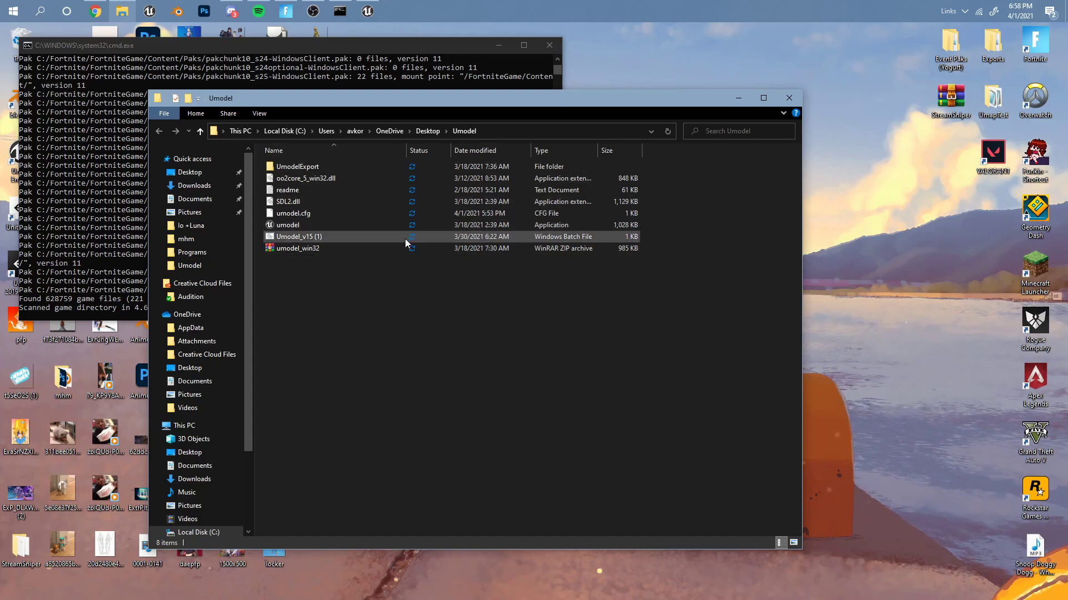
- Launch Umodel and browse the package tree to Game > Athena > Apollo > Maps > POI
double_click(369, 237)
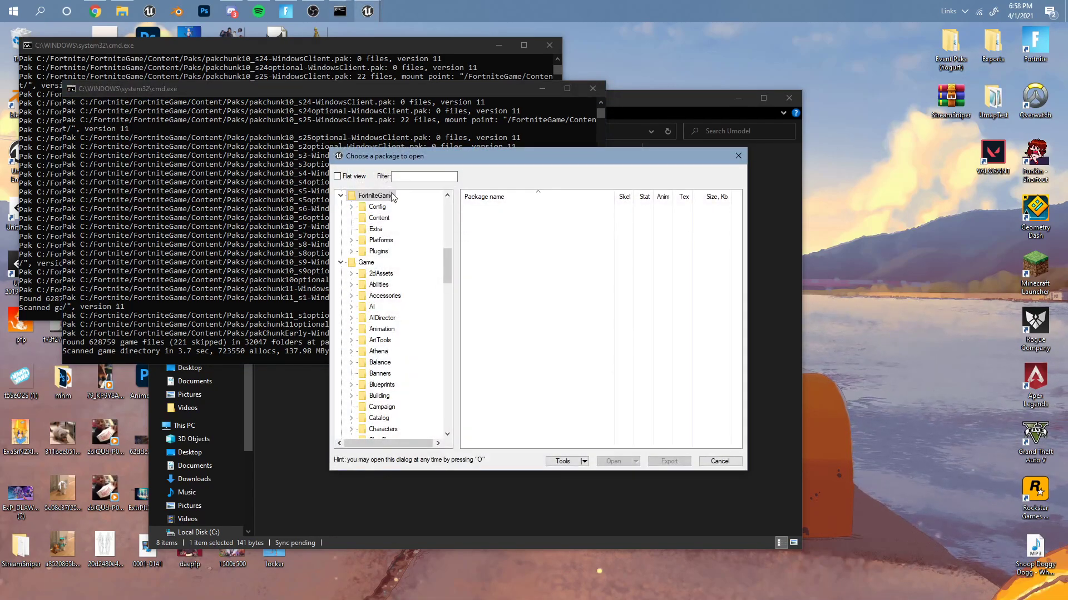
left_click_drag(422, 155, 392, 150)
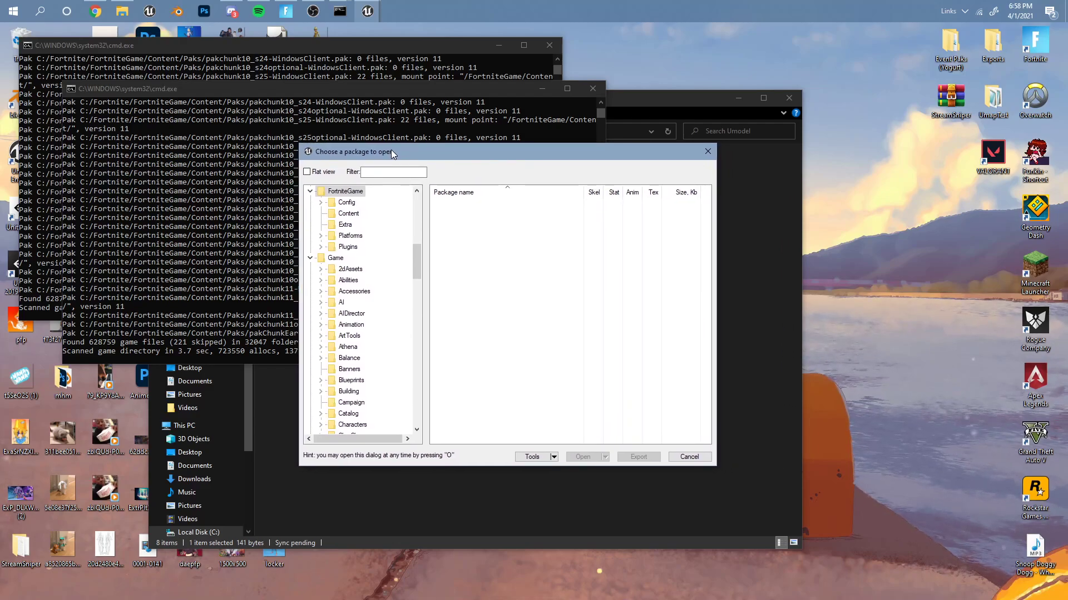
scroll(419, 260, "down", 1)
left_click(336, 235)
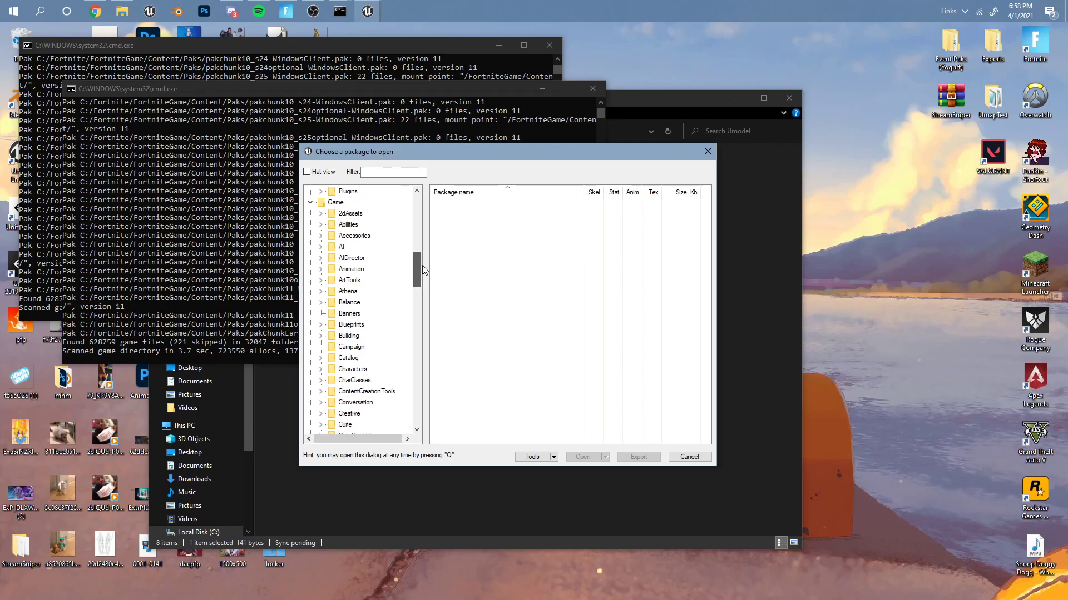
scroll(396, 217, "down", 1)
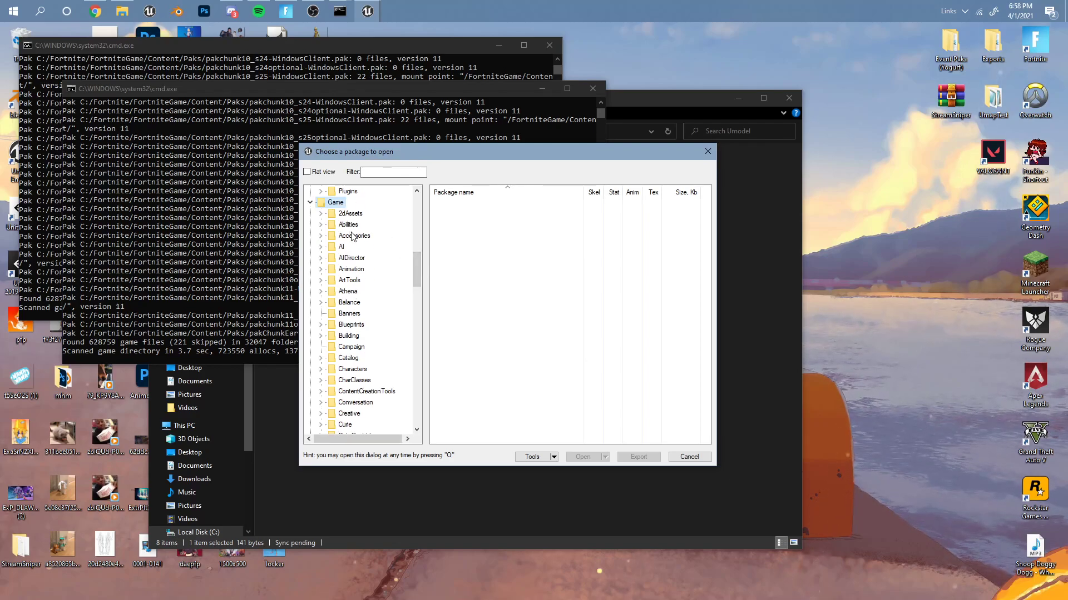
double_click(352, 291)
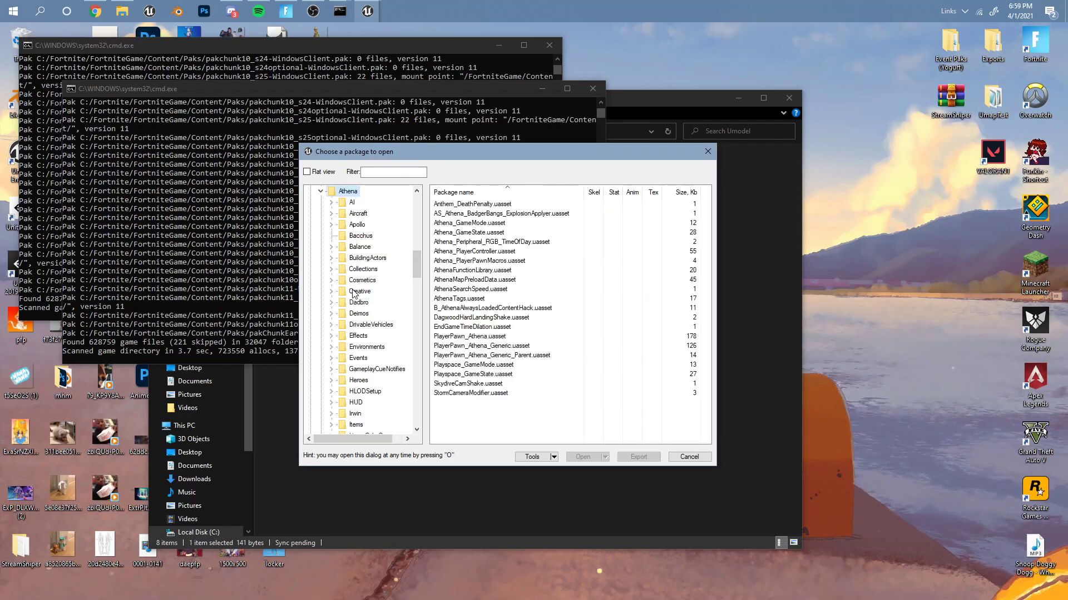
double_click(355, 224)
double_click(367, 247)
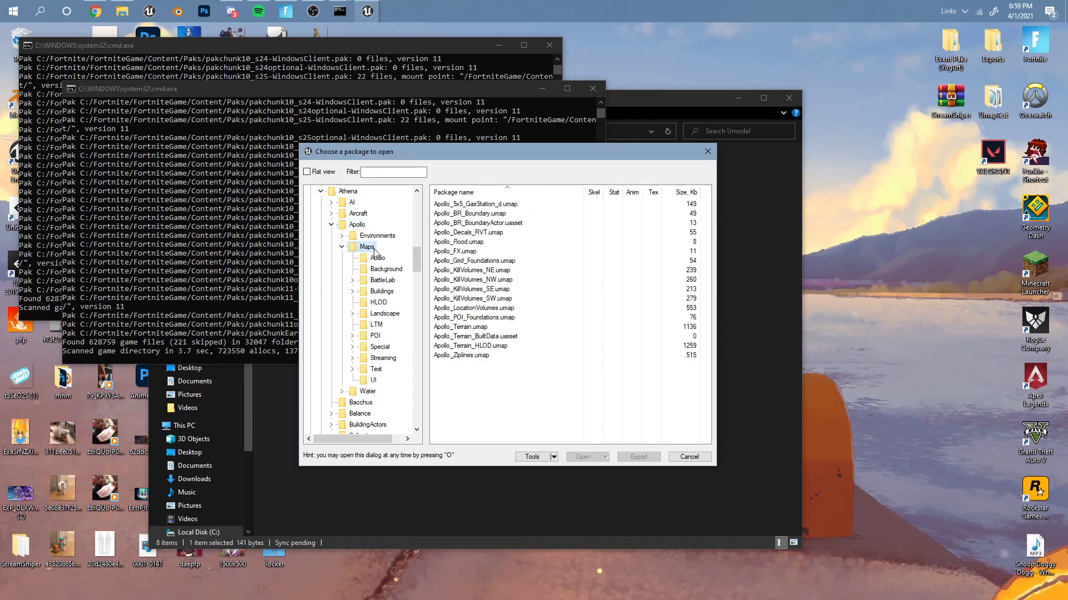
left_click(375, 336)
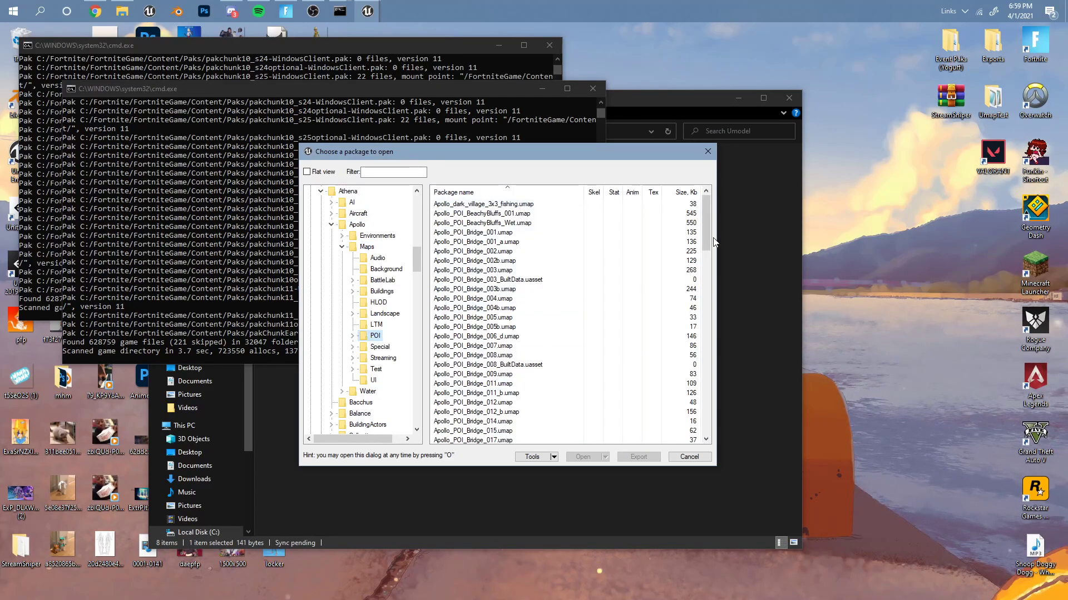
mouse_move(703, 225)
left_mouse_down()
mouse_move(700, 415)
mouse_move(704, 234)
left_mouse_up()
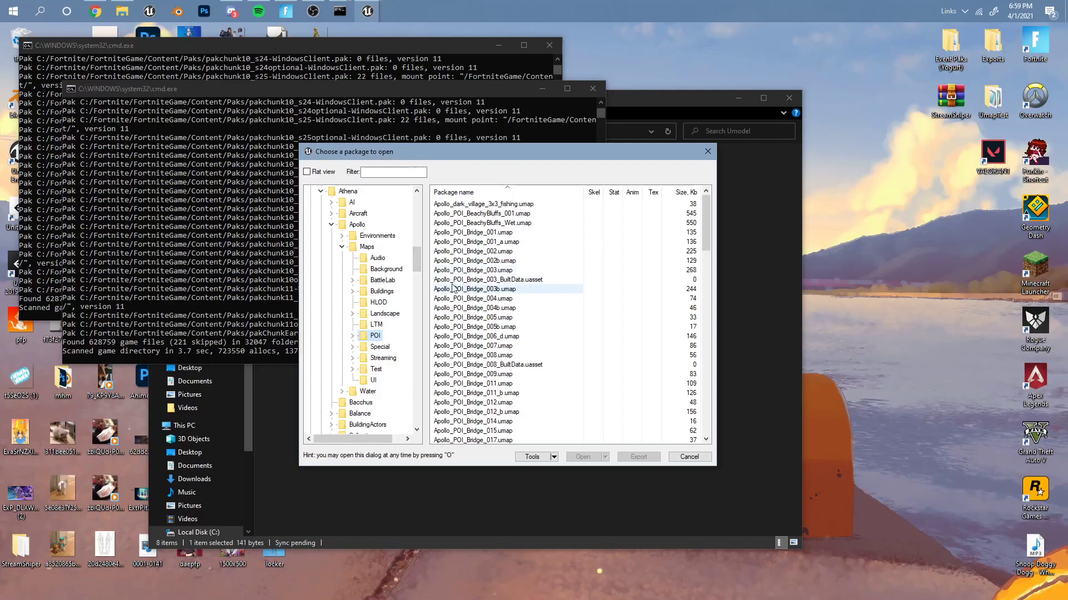
- Check the Buildings folder, return to POI, and select Apollo_POI_HollyHedges_001.umap
double_click(381, 292)
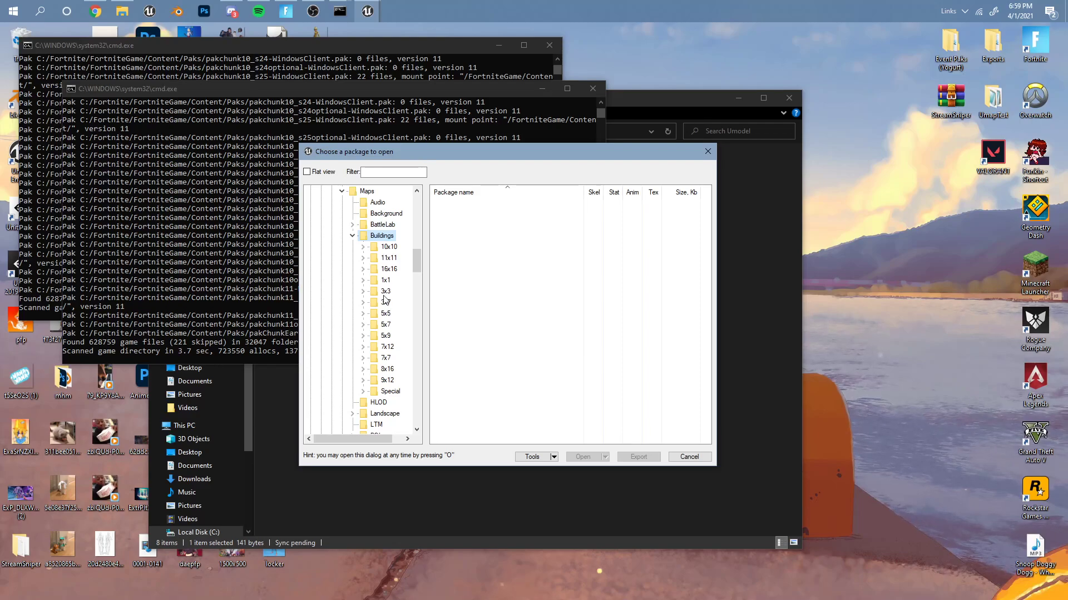
left_click(383, 291)
mouse_move(707, 211)
left_mouse_down()
mouse_move(714, 377)
mouse_move(707, 209)
left_mouse_up()
left_click(352, 236)
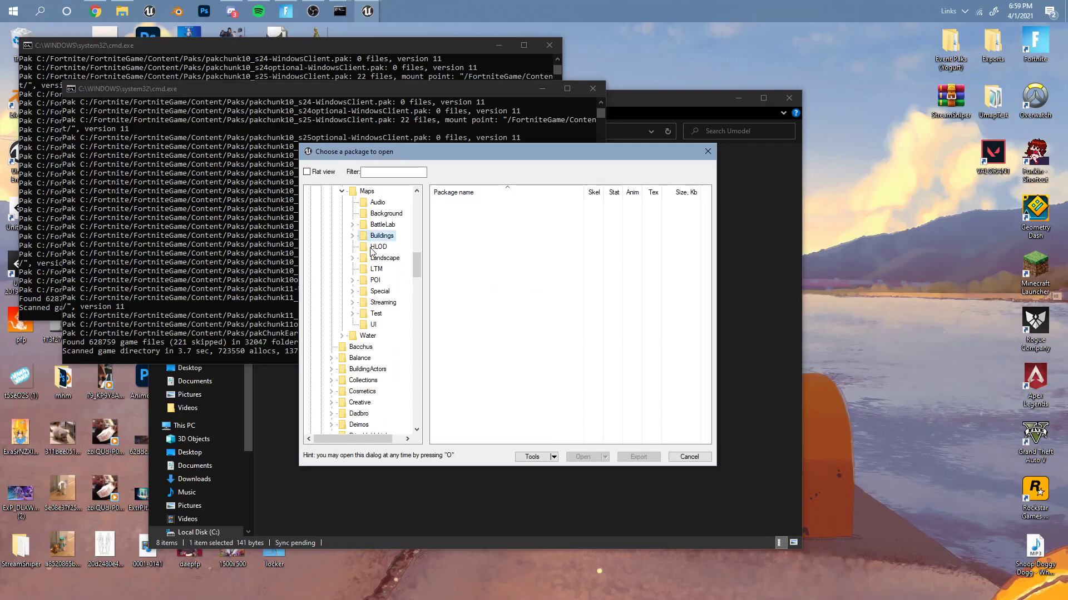
left_click(374, 281)
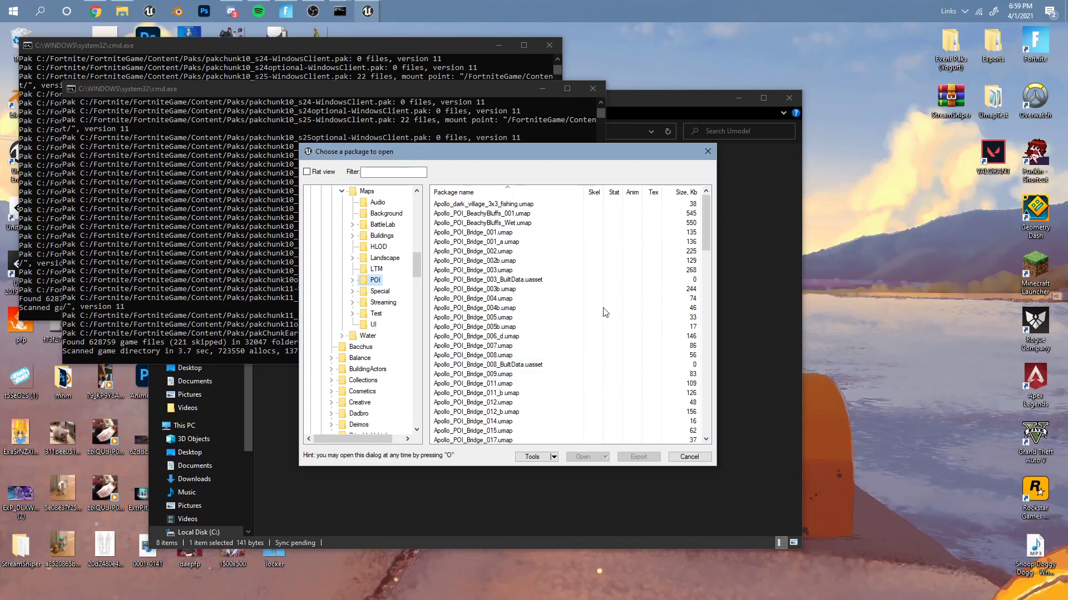
scroll(554, 293, "down", 12)
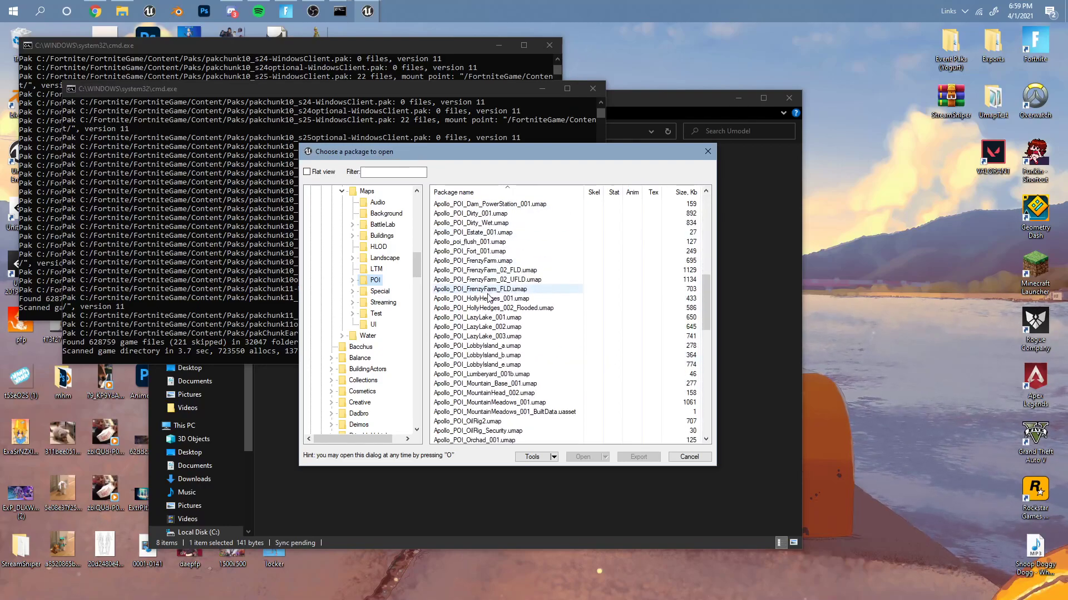
left_click(500, 308)
left_click(512, 300)
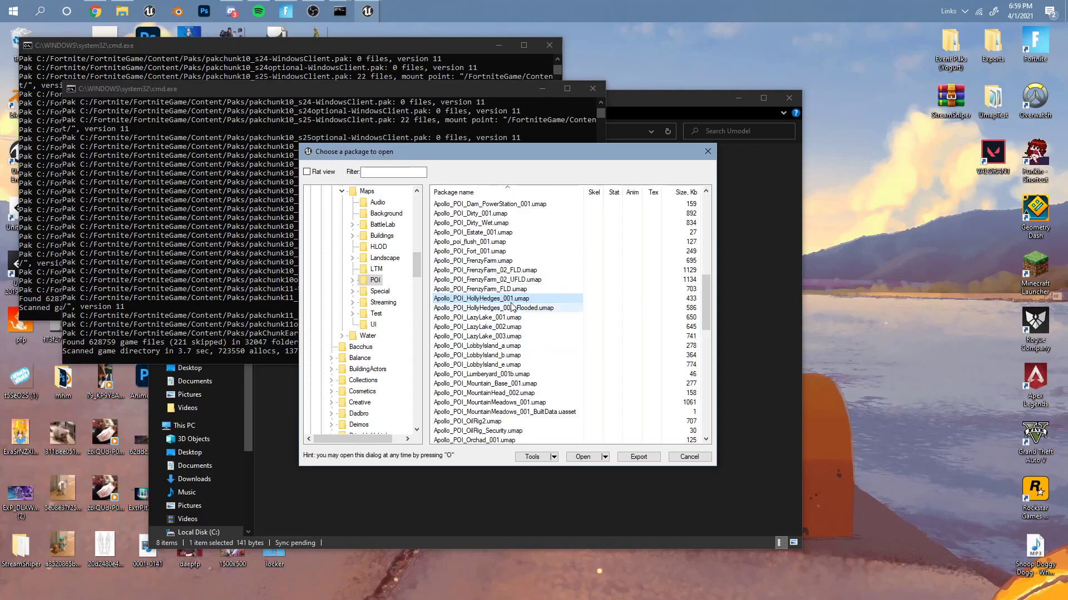
- Copy the HollyHedges_001 package path and paste it into a new Notepad note
right_click(460, 301)
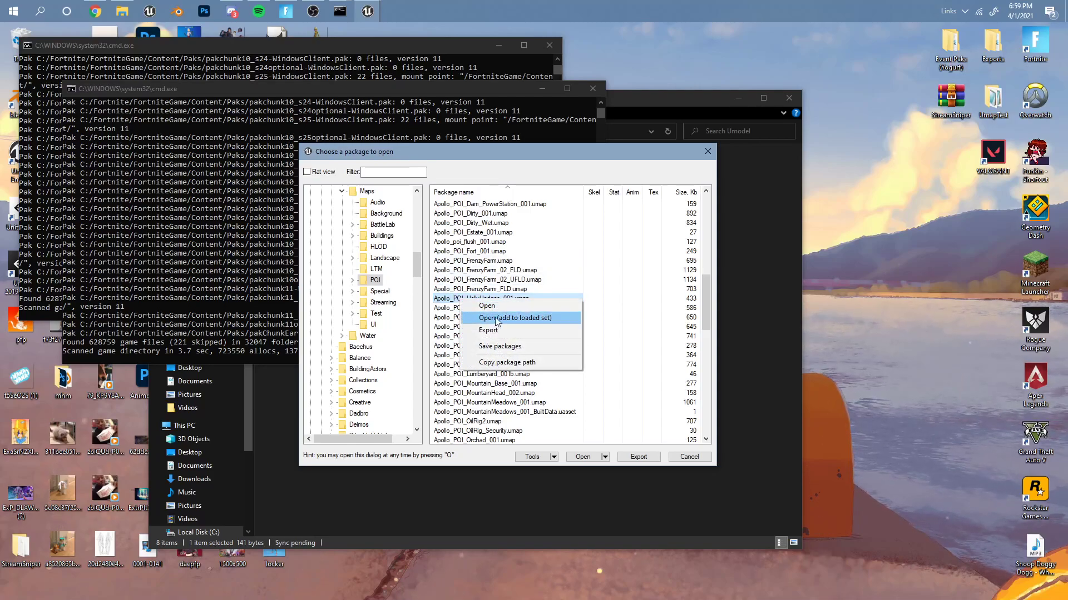
left_click(508, 363)
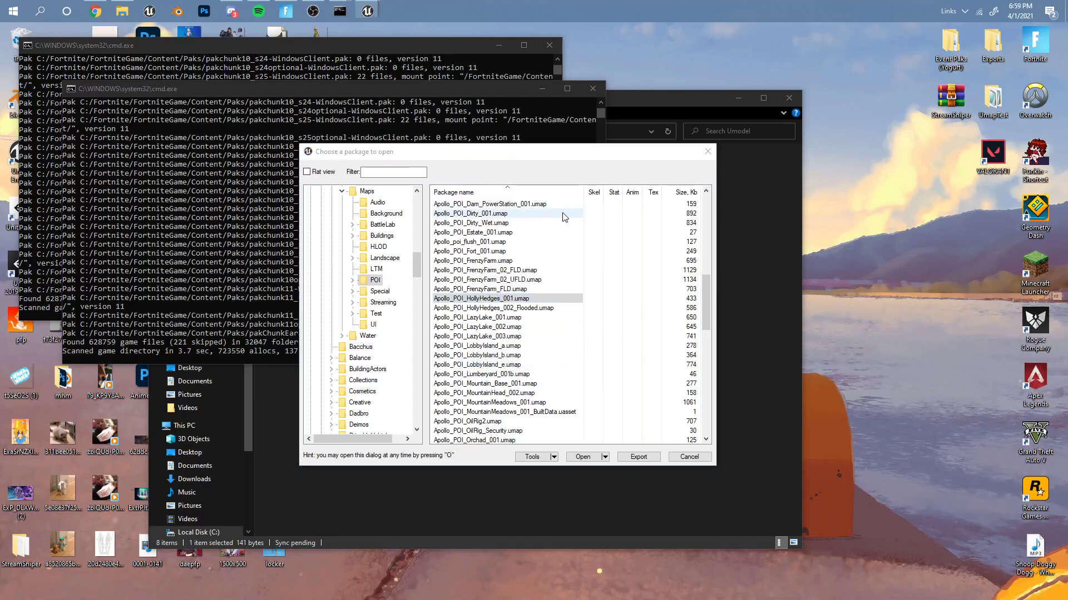
key("super")
type("notepad")
key("Return")
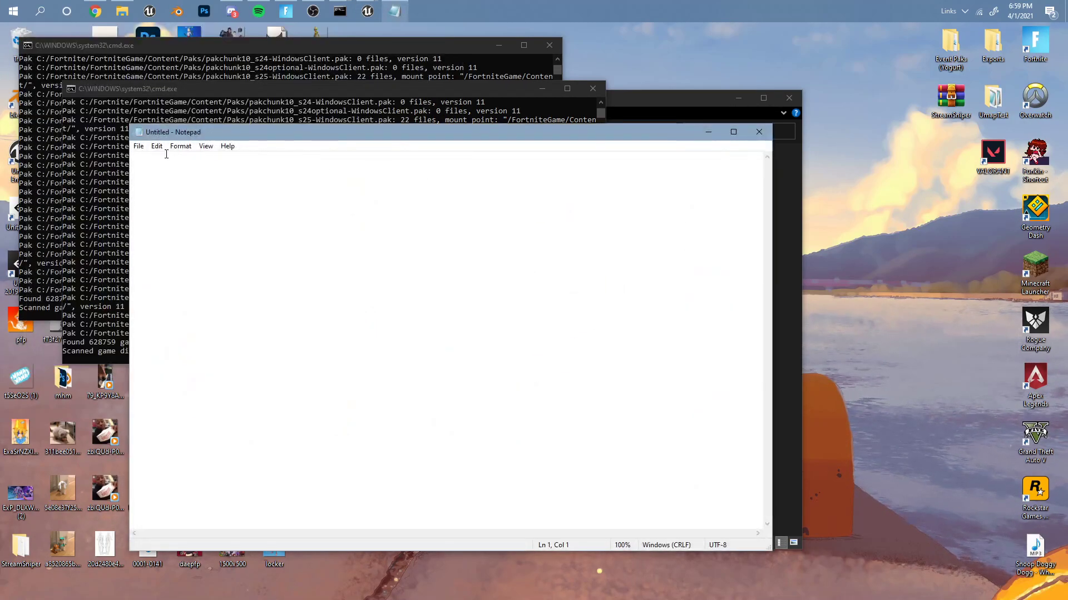
key("ctrl+v")
- Deselect the pasted path and minimize Notepad to show the BlenderUmap folder
key("ctrl+a")
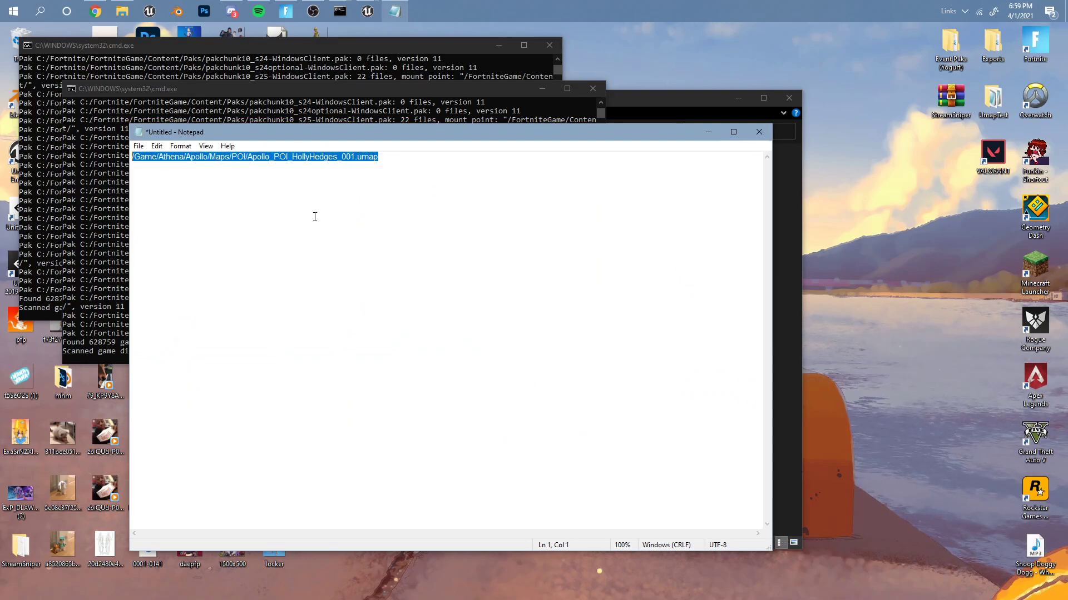
left_click(318, 216)
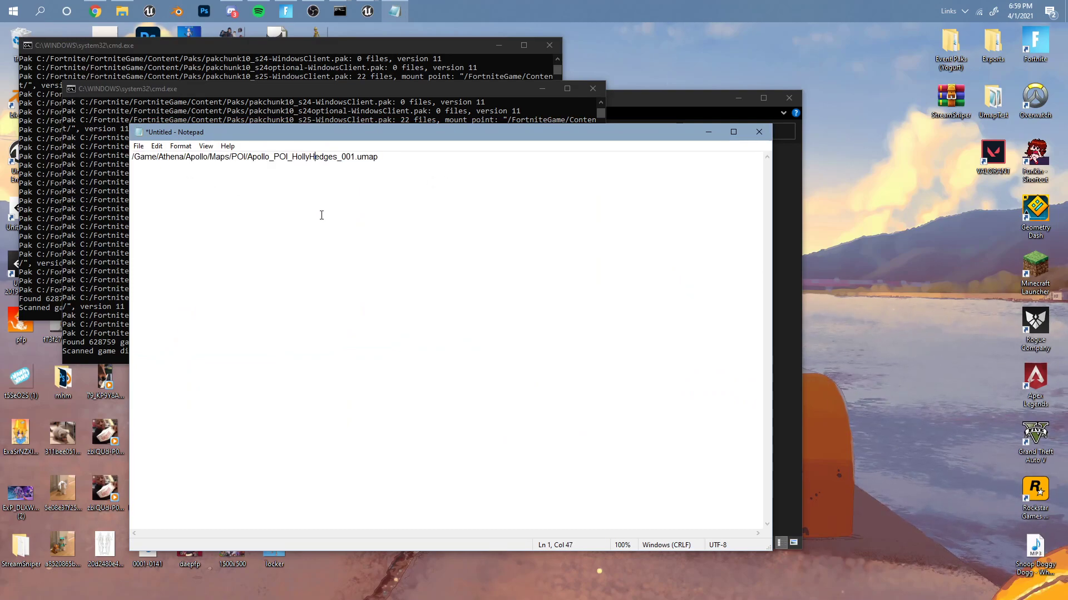
left_click(708, 132)
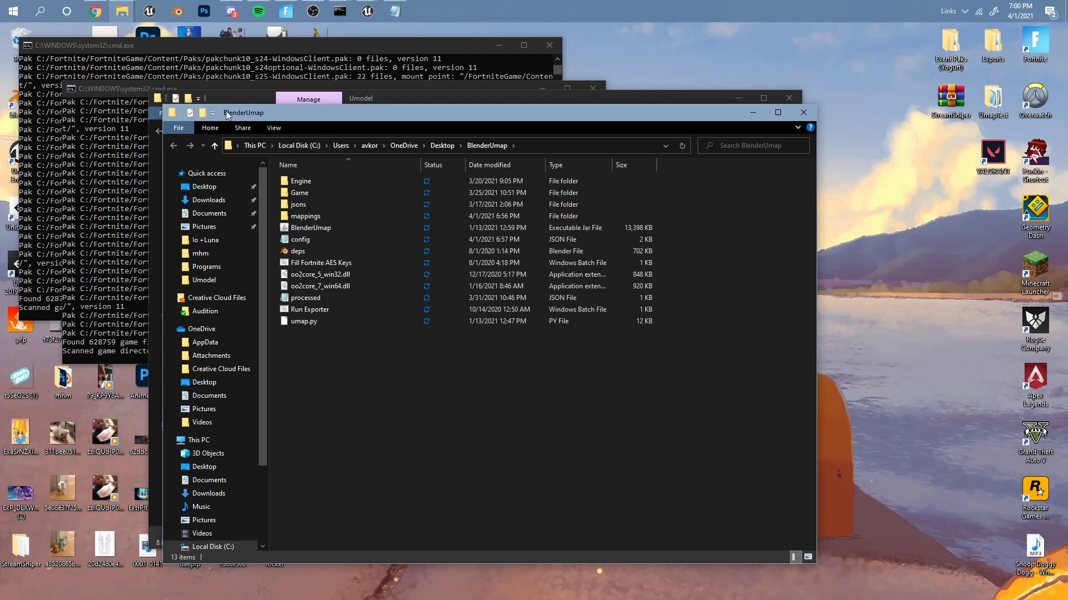
- Set PaksDirectory in config.json to C:\Fortnite\FortniteGame\Content\Paks, save, and close it
left_click_drag(227, 114, 251, 115)
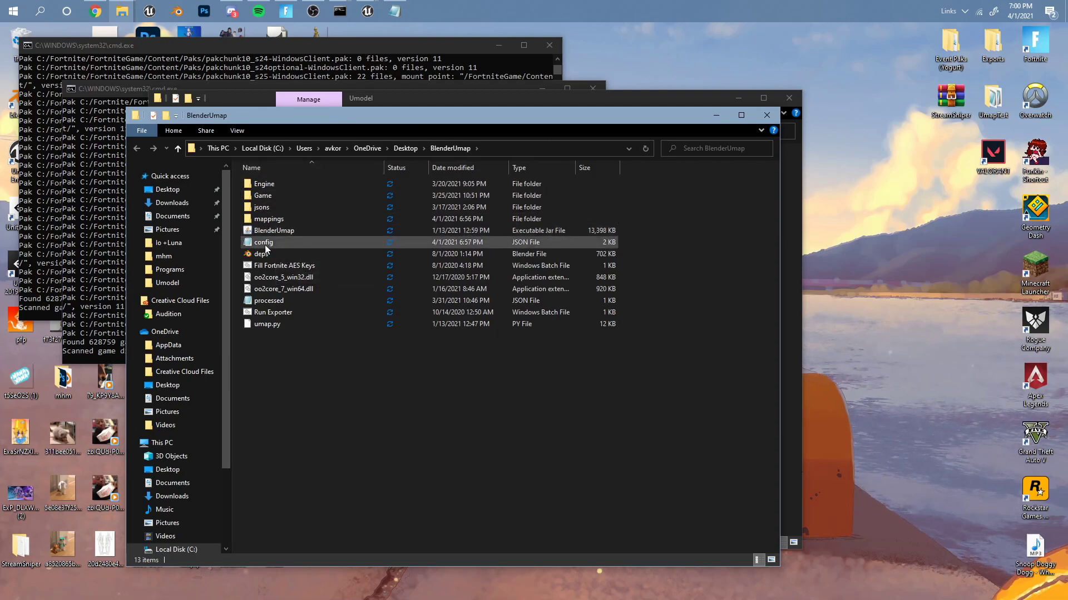
double_click(282, 243)
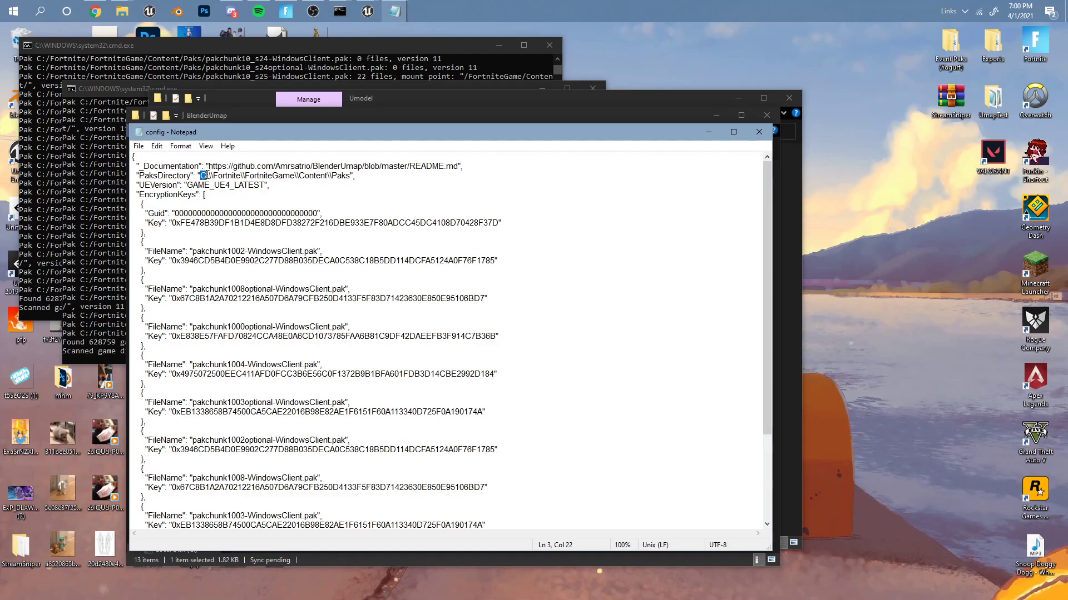
left_click_drag(204, 175, 339, 175)
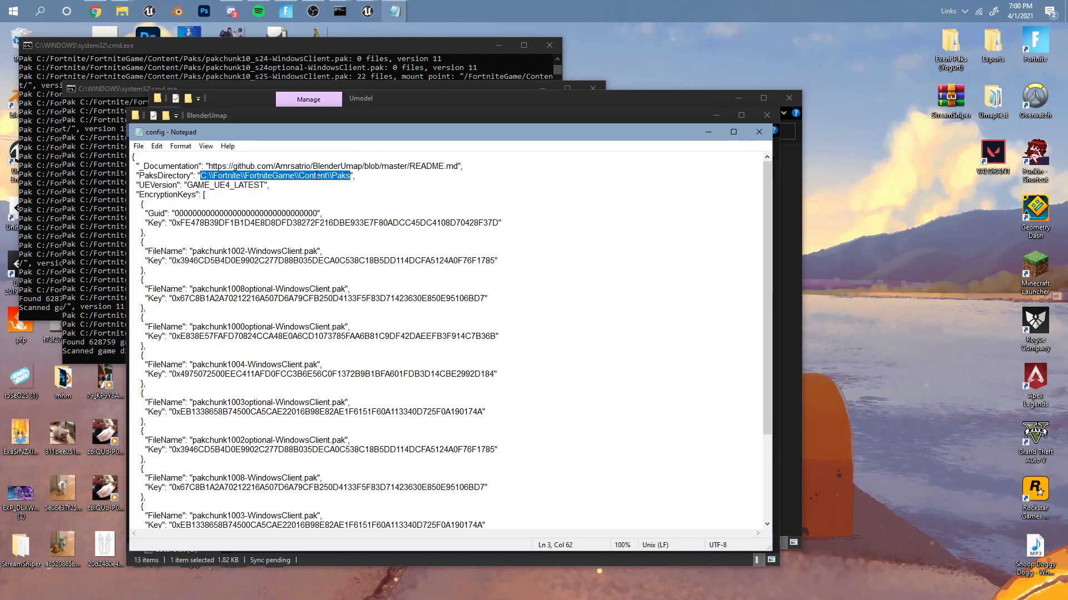
left_click(138, 145)
left_click(167, 195)
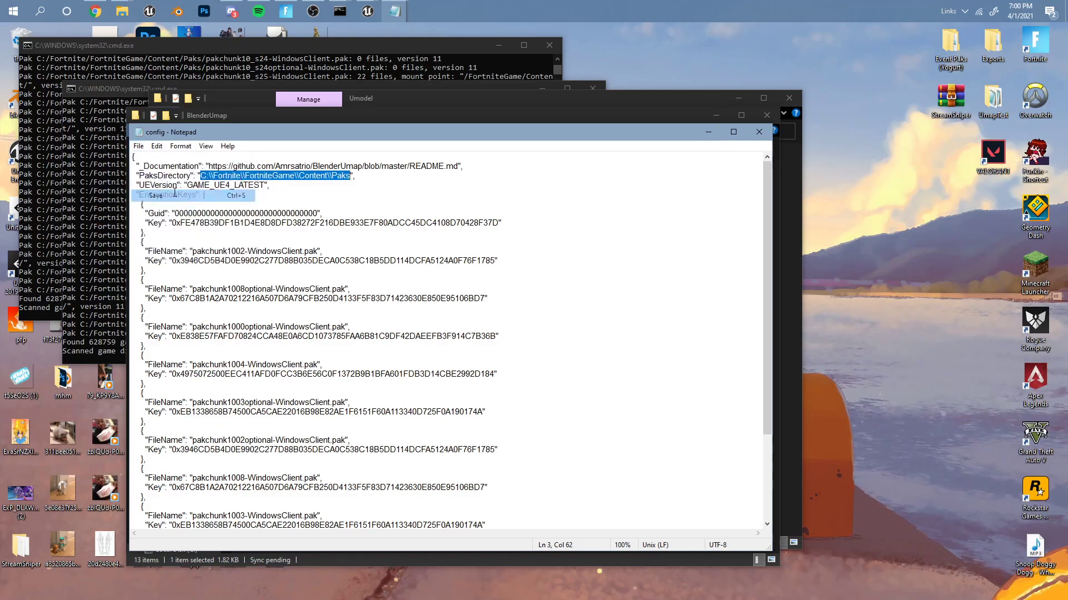
left_click(708, 132)
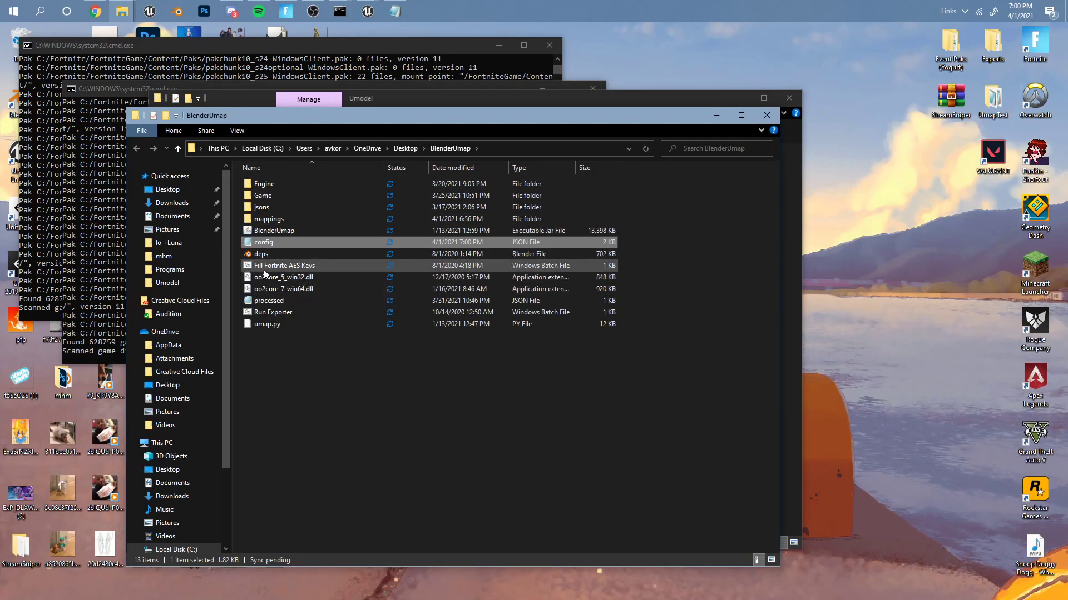
- Run the Fill Fortnite AES Keys script and select ExportPackage's value in the reopened config.json
double_click(329, 264)
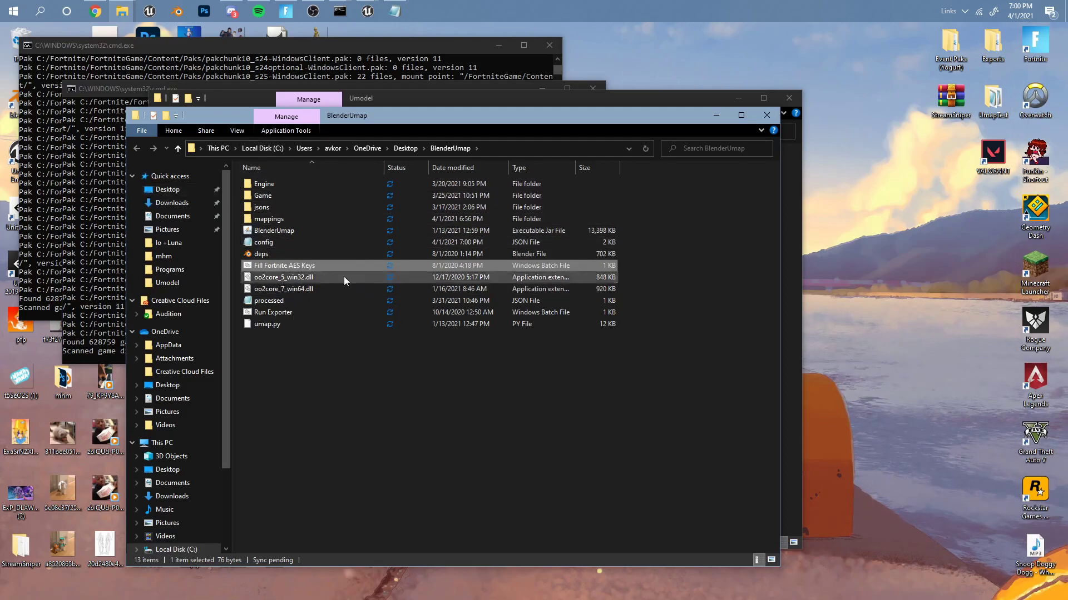
double_click(298, 242)
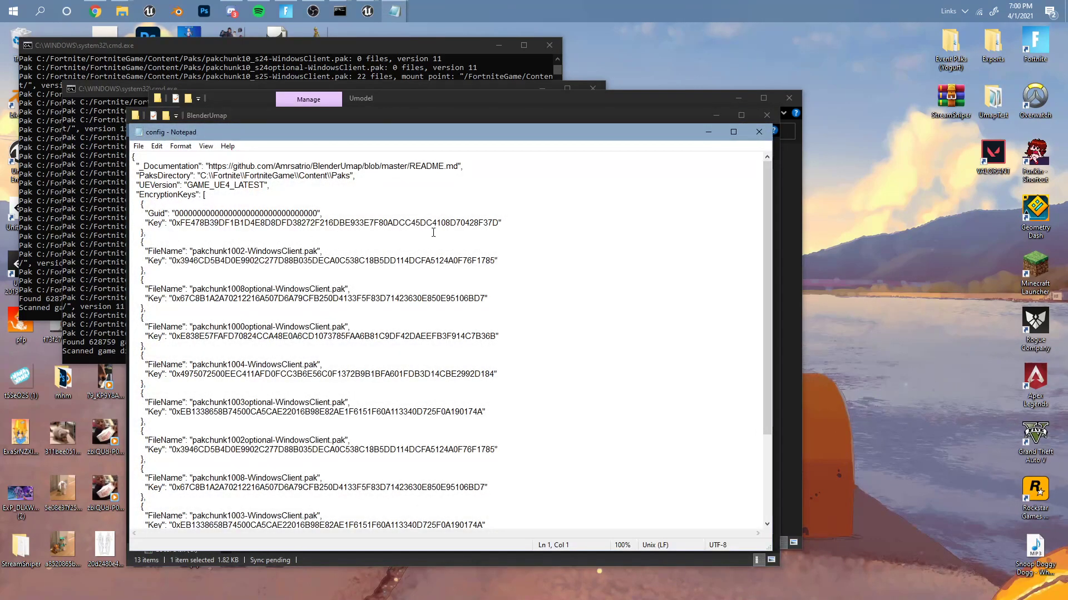
left_click_drag(767, 187, 770, 293)
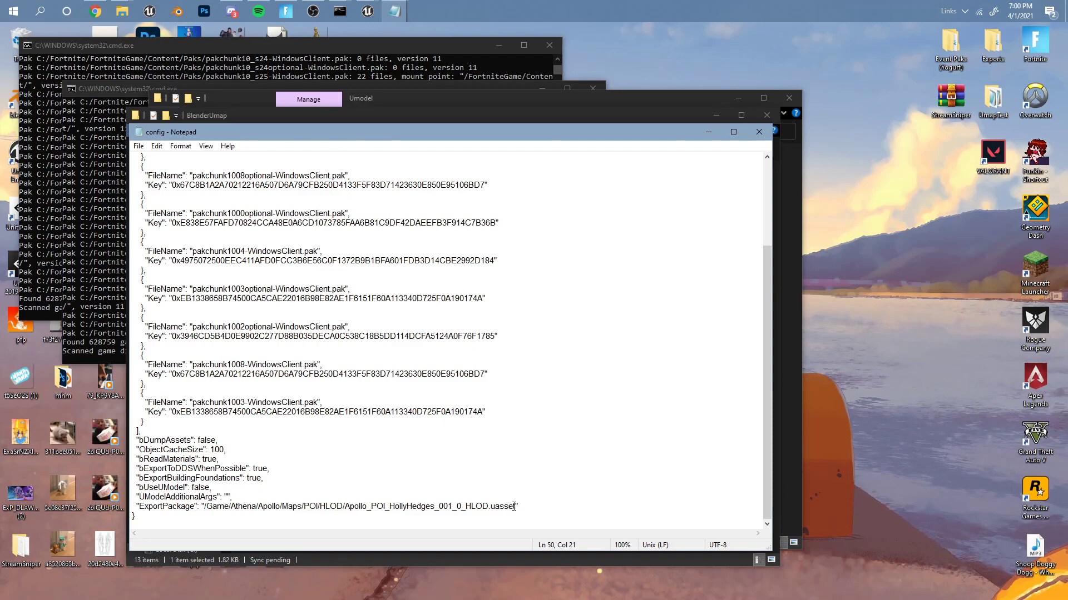
left_click_drag(205, 505, 517, 505)
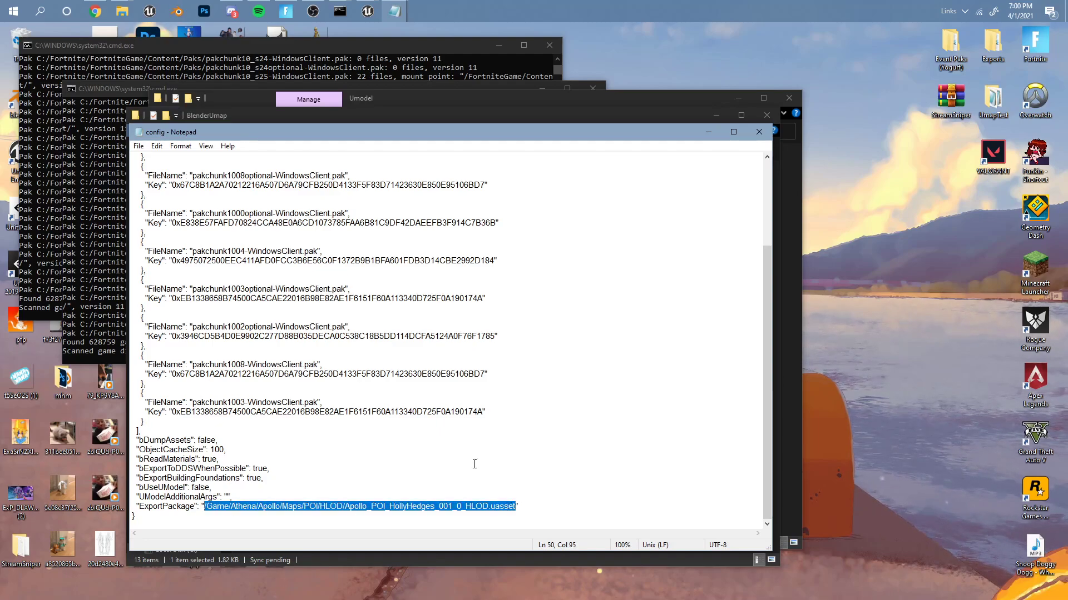
- Replace ExportPackage with /Game/Athena/Apollo/Maps/POI/Apollo_POI_HollyHedges_001.umap, then save and close the config
mouse_move(397, 13)
left_click(332, 64)
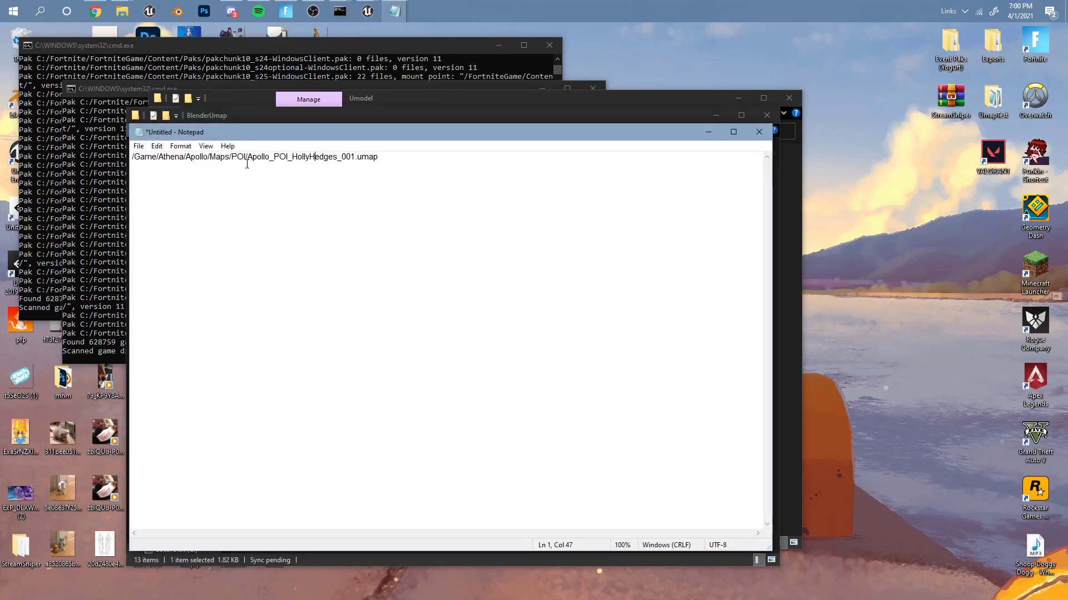
key("ctrl+a")
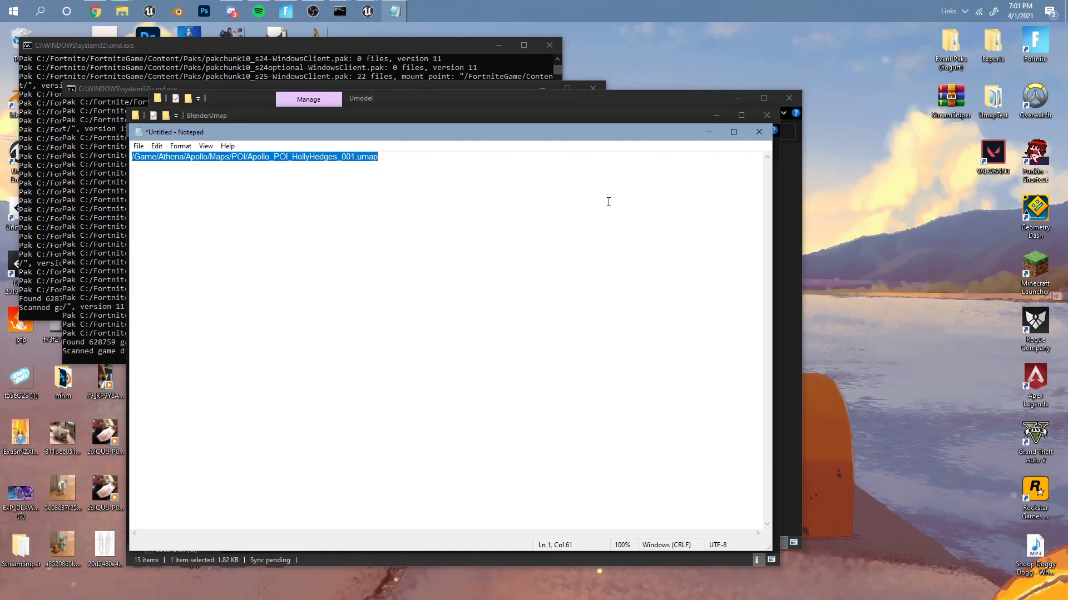
left_click(709, 133)
key("BackSpace")
key("ctrl+v")
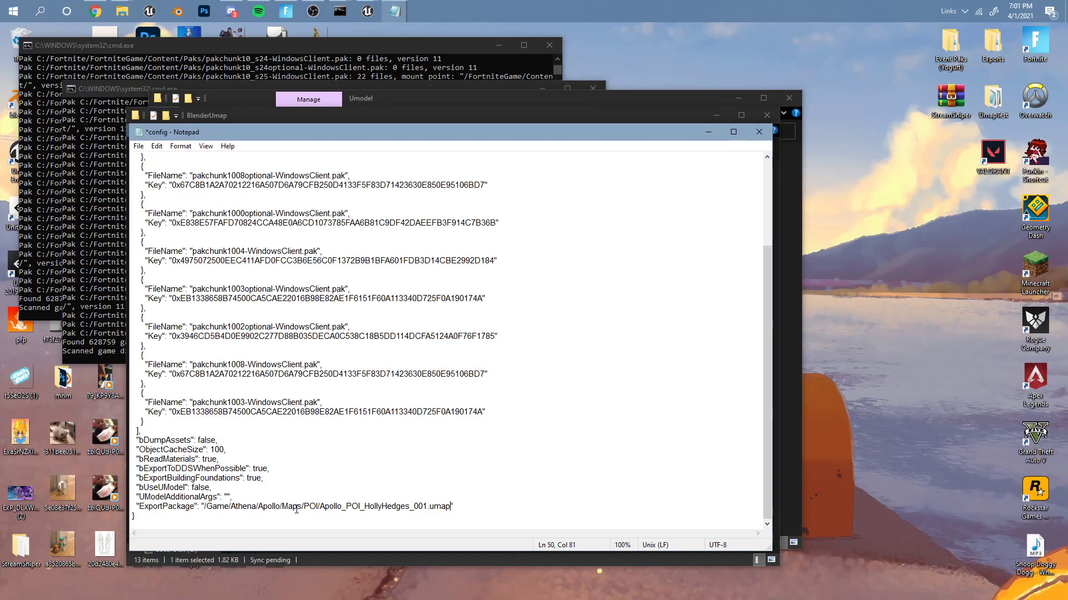
left_click(138, 146)
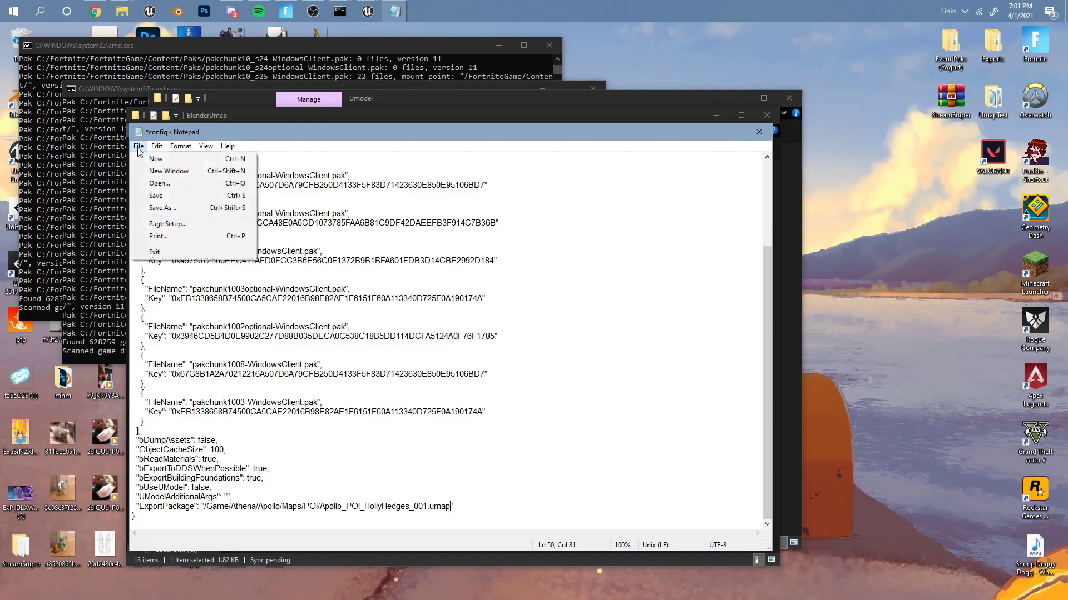
left_click(153, 195)
left_click(757, 135)
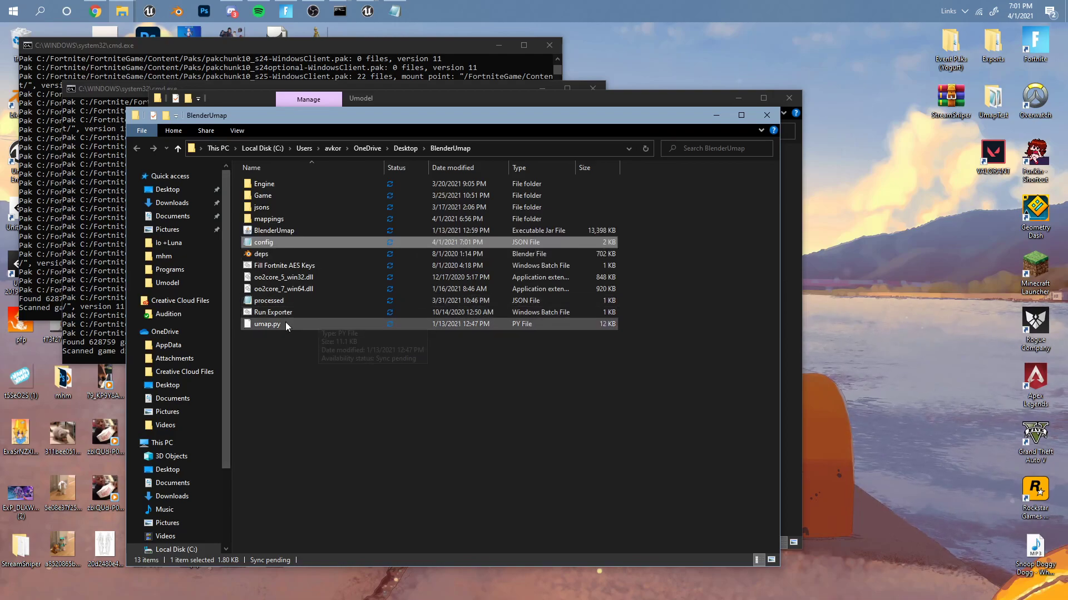
- Run the exporter on Holly Hedges, then copy the data_dir path printed in the console
double_click(311, 314)
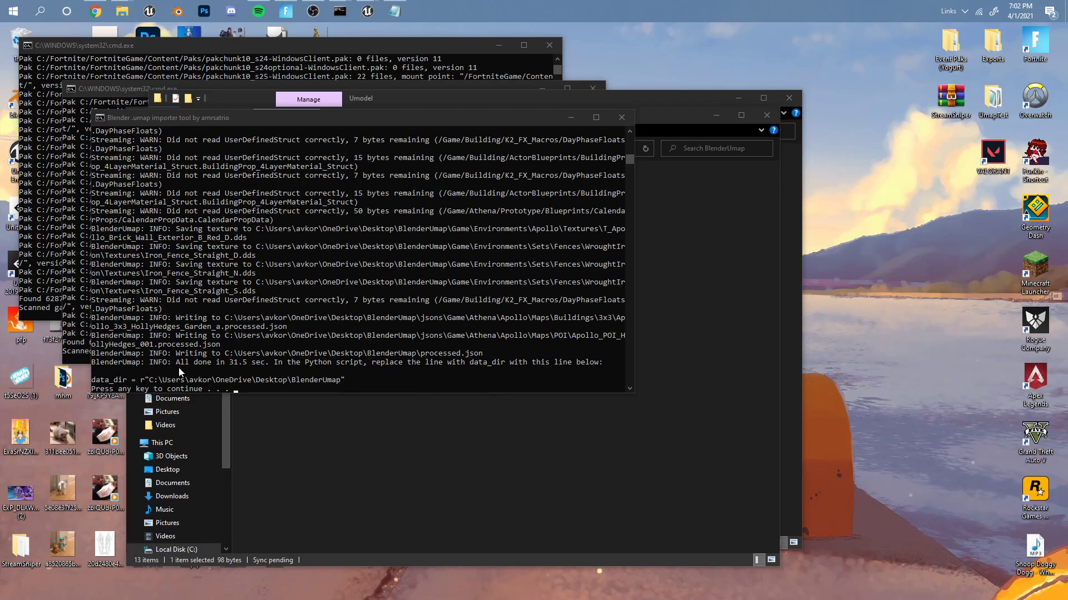
left_click(149, 379)
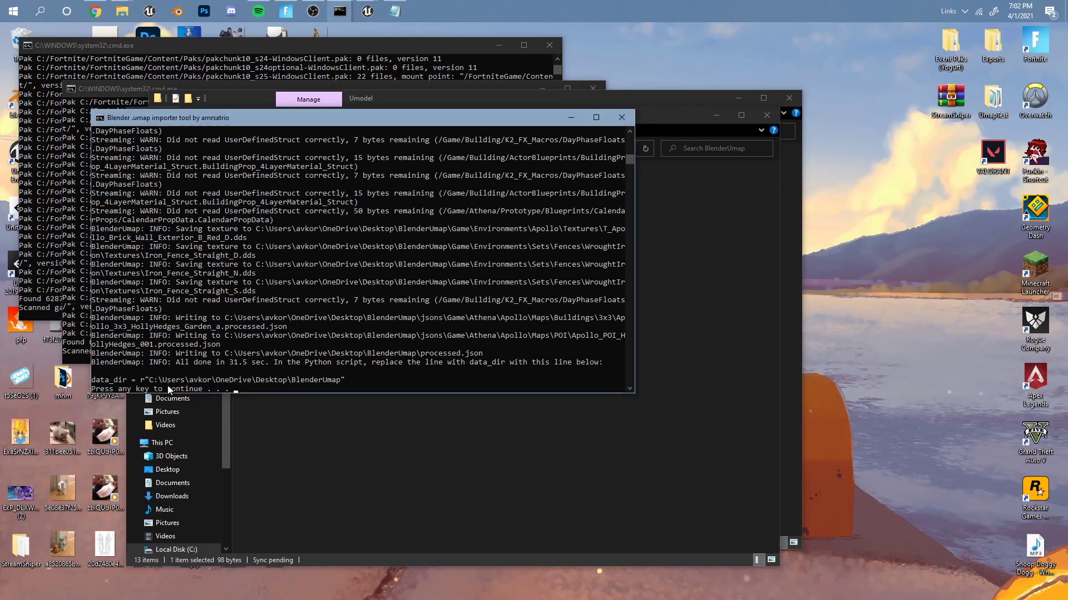
left_click(150, 380)
left_click(338, 380, "shift")
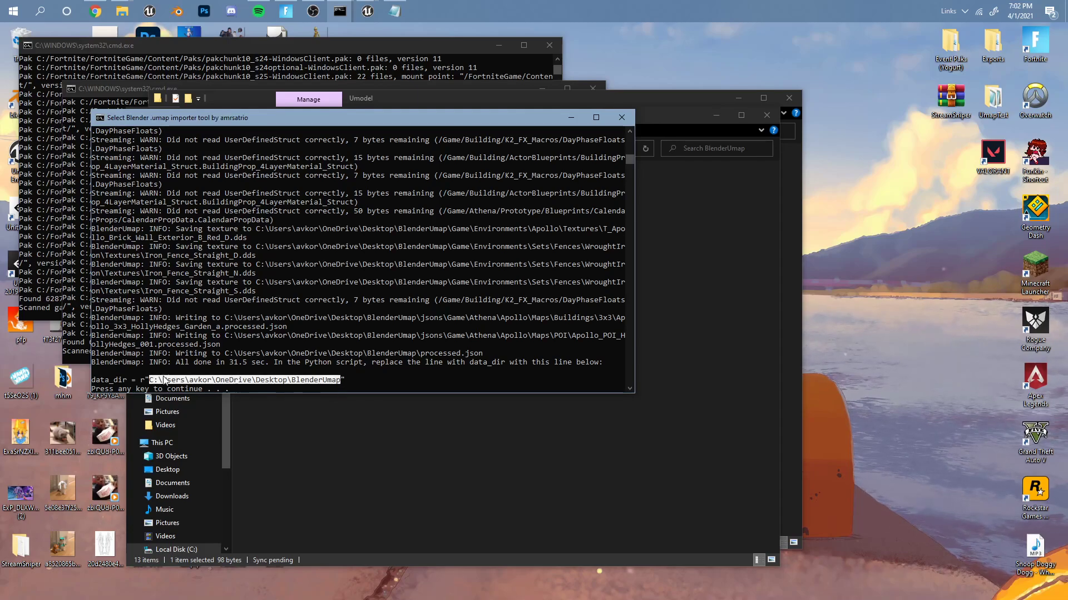
right_click(332, 379)
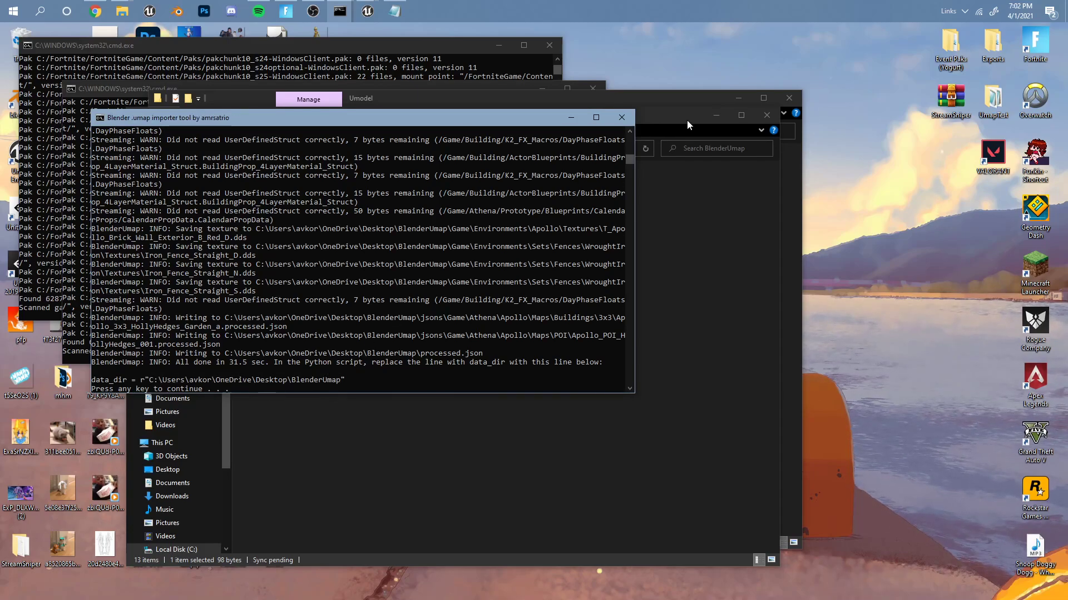
- Open deps.blend and load umap.py into the Scripting workspace's text editor
left_click_drag(668, 116, 691, 93)
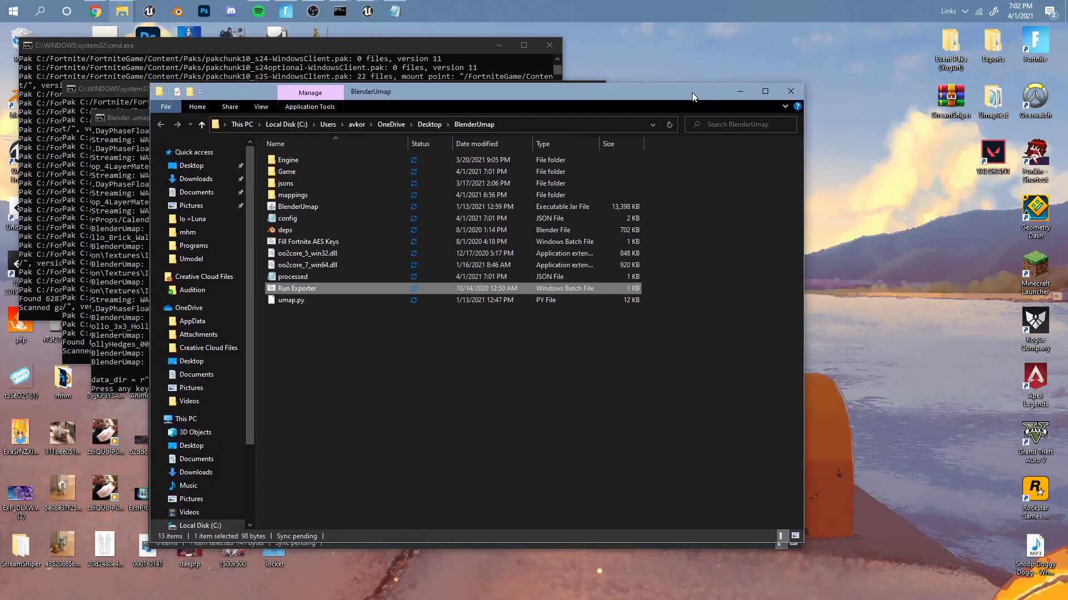
left_click(351, 230)
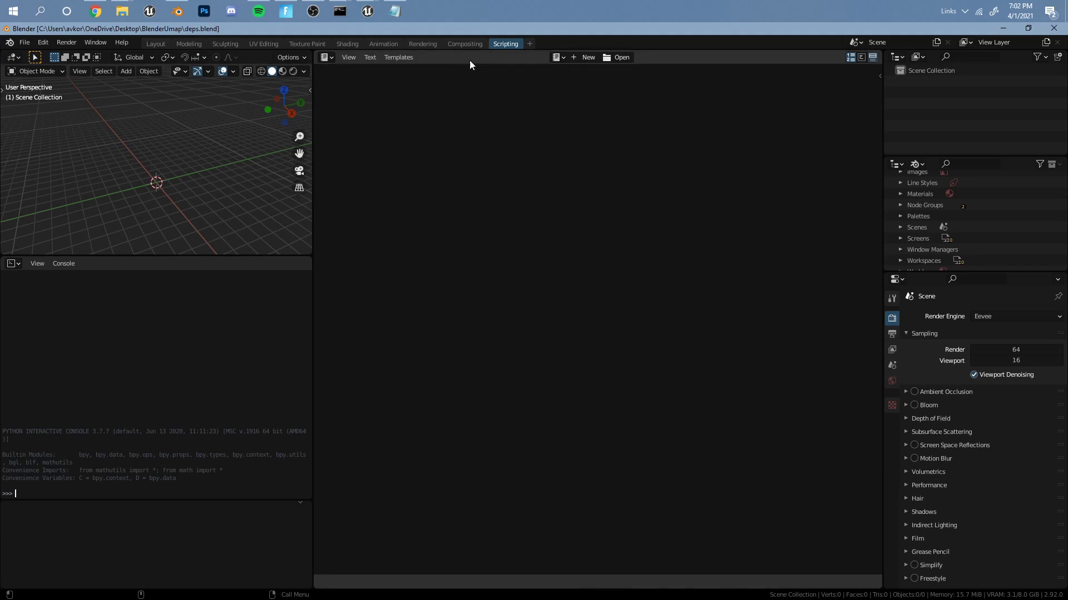
left_click(616, 58)
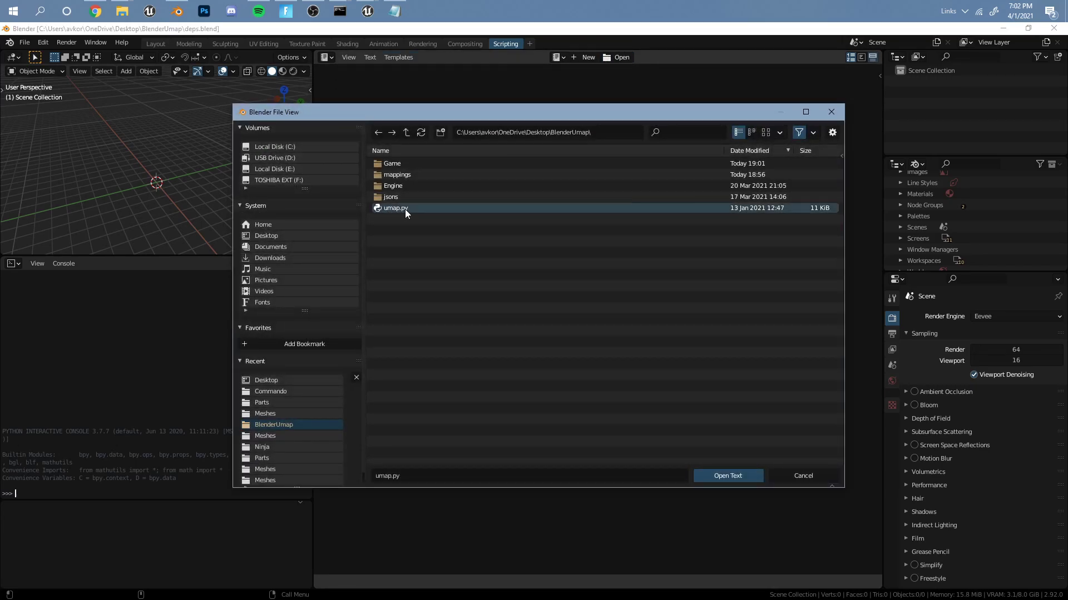
double_click(432, 209)
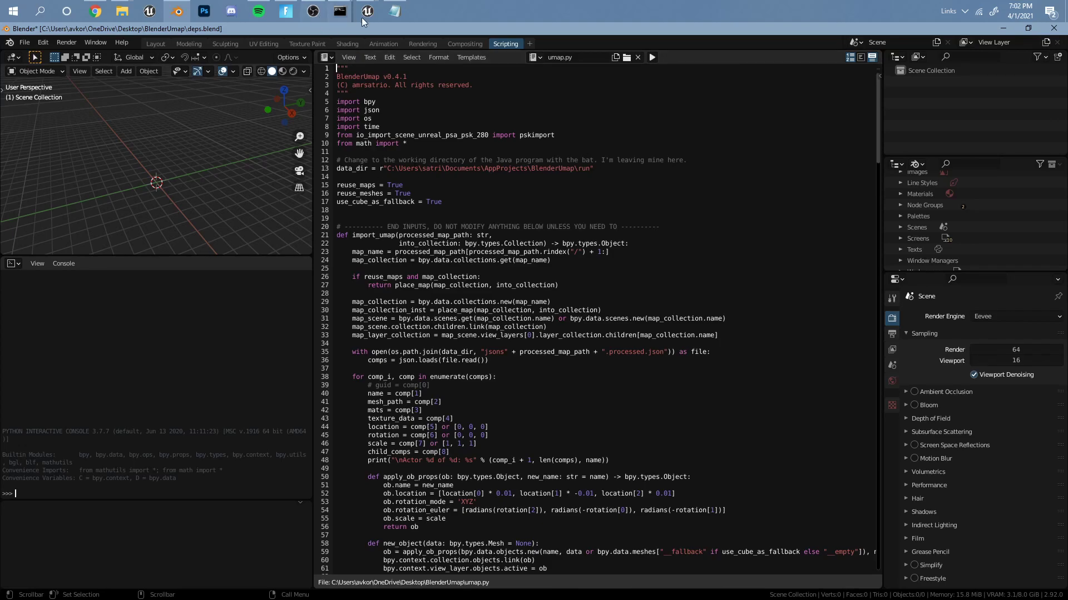
left_click(333, 17)
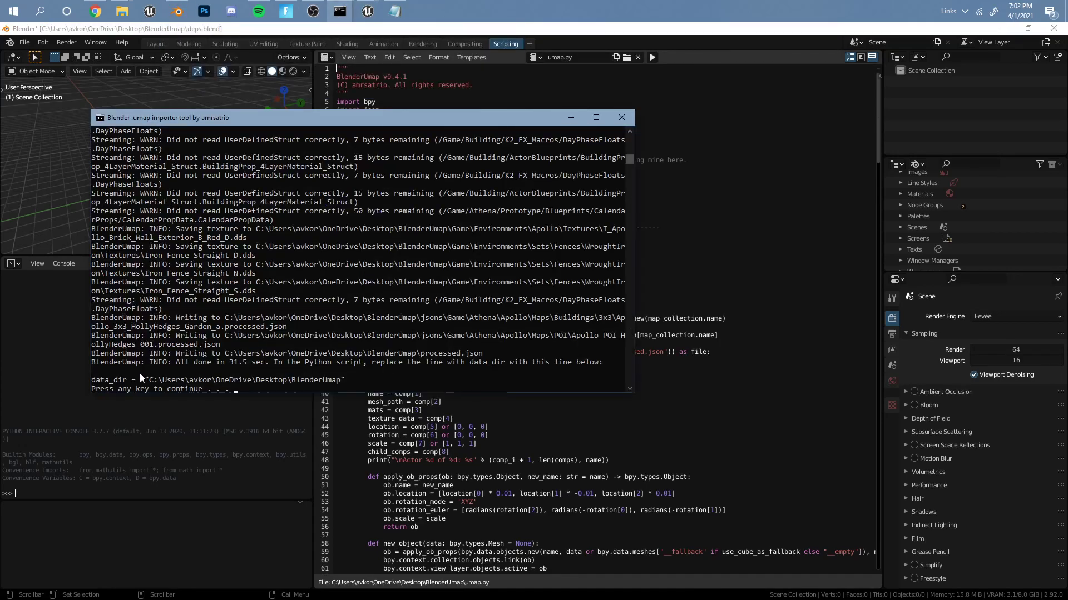
- Copy the data_dir path from the console and paste it over the script's data_dir string
left_click_drag(151, 379, 343, 383)
key("Return")
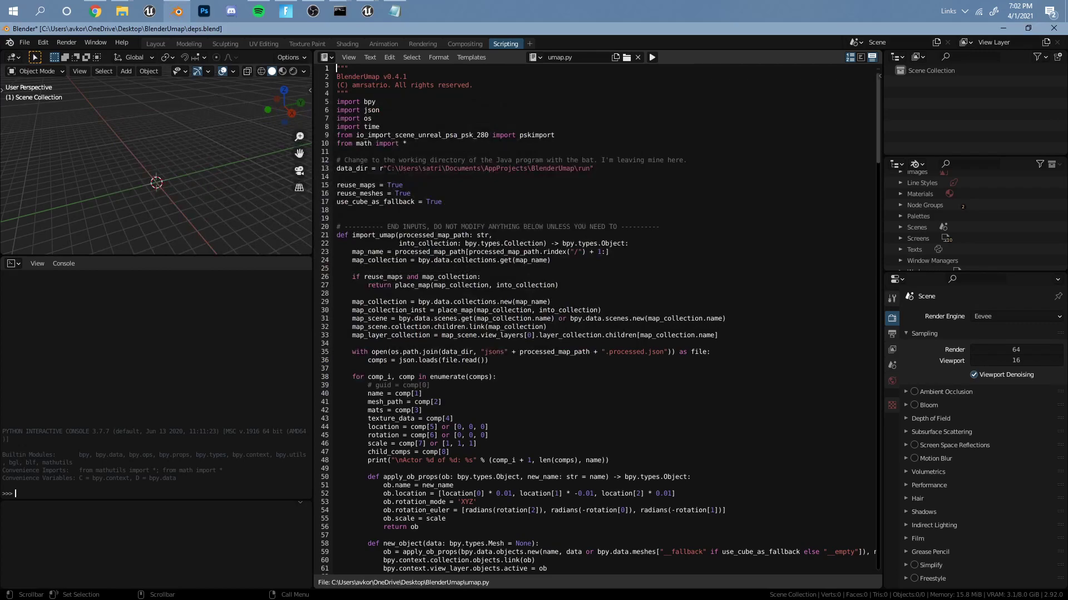
left_click_drag(387, 168, 590, 168)
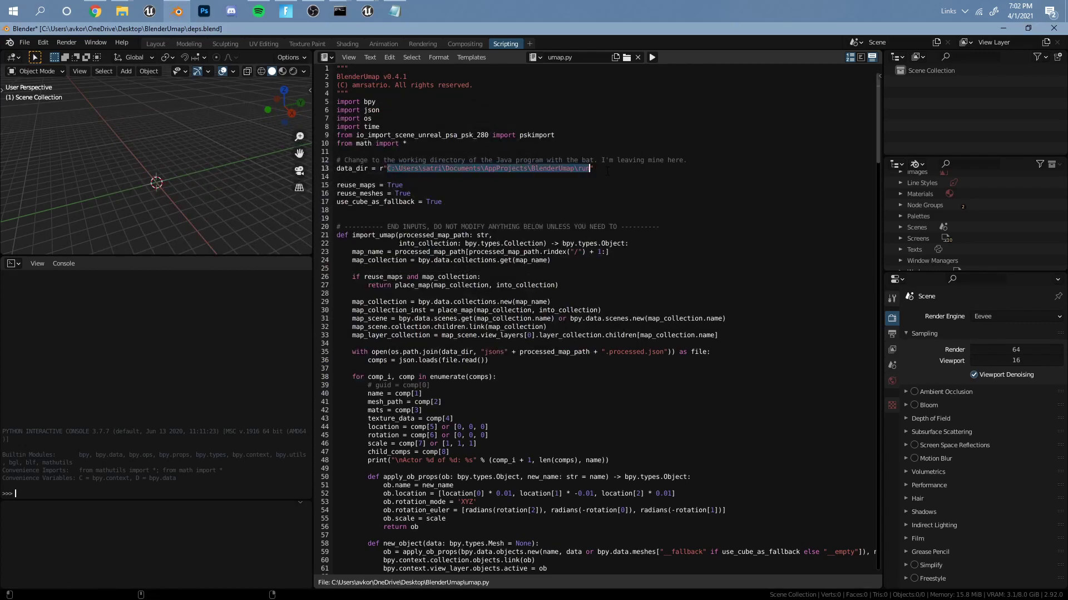
type("C:\\Users\\avkor\\OneDrive\\Desktop\\BlenderUmap")
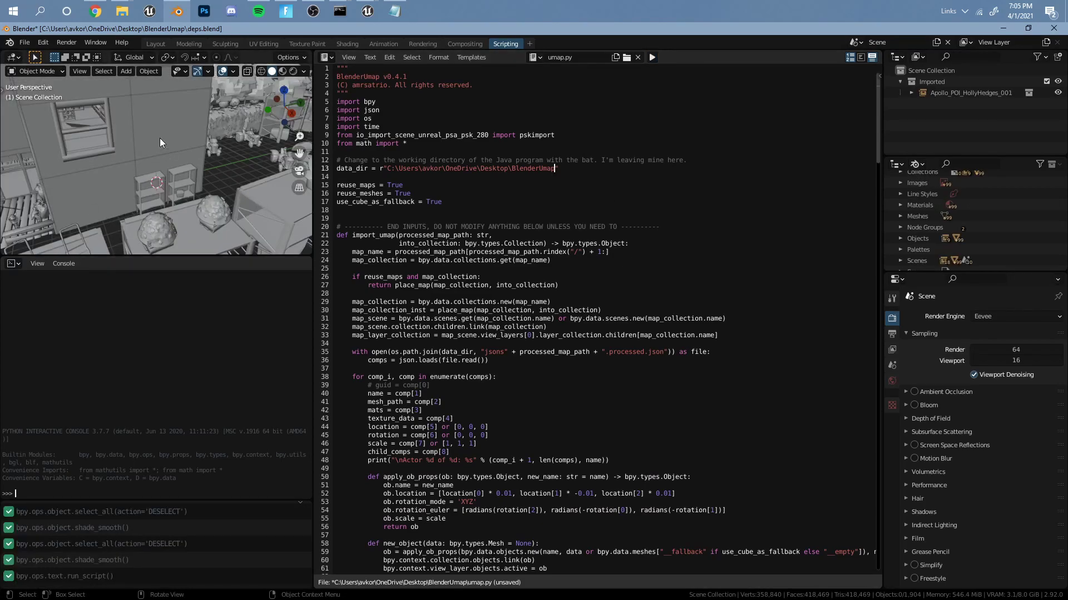
- Orbit around the imported map and walk toward its buildings to inspect it
scroll(167, 141, "down", 10)
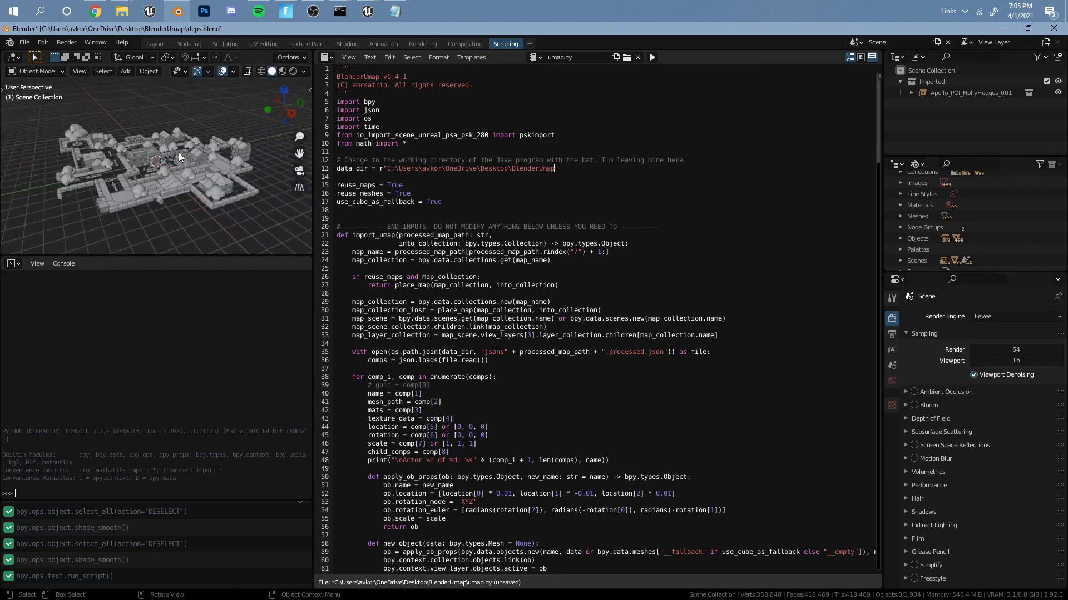
middle_click_drag(178, 152, 129, 172)
middle_click_drag(19, 192, 58, 177)
scroll(131, 191, "up", 3)
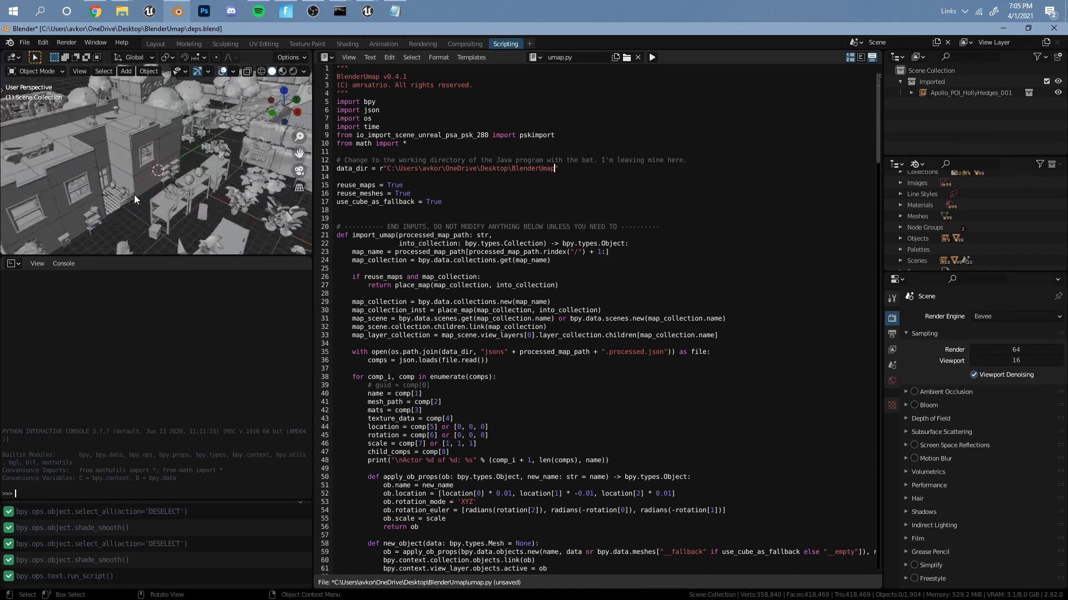
key("shift+grave")
key("w")
key("w")
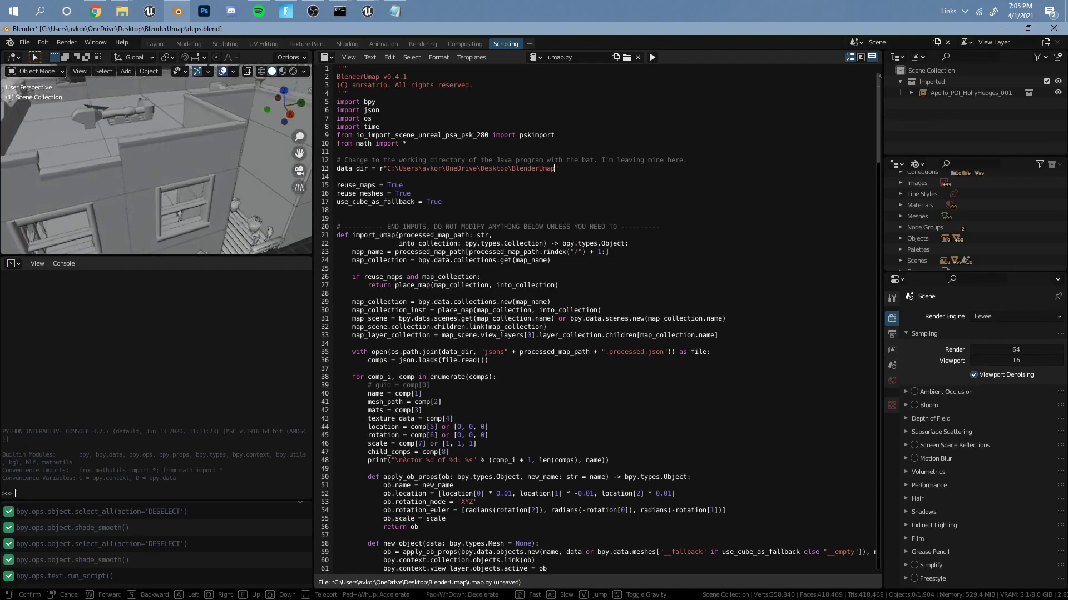
key("Escape")
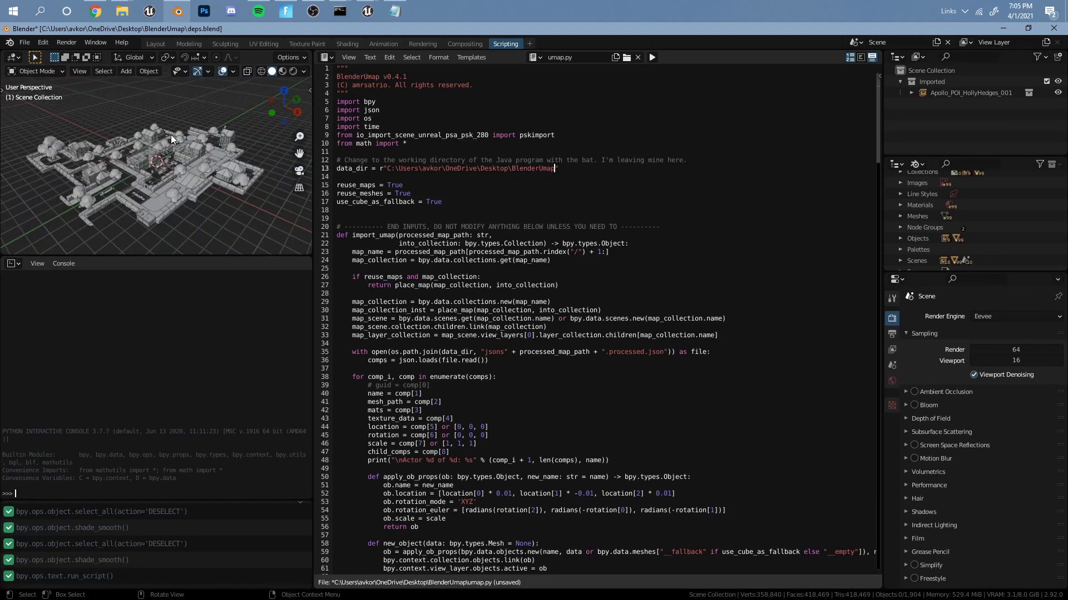
- Select all 1,904 map objects in the 3D viewport
scroll(136, 167, "up", 5)
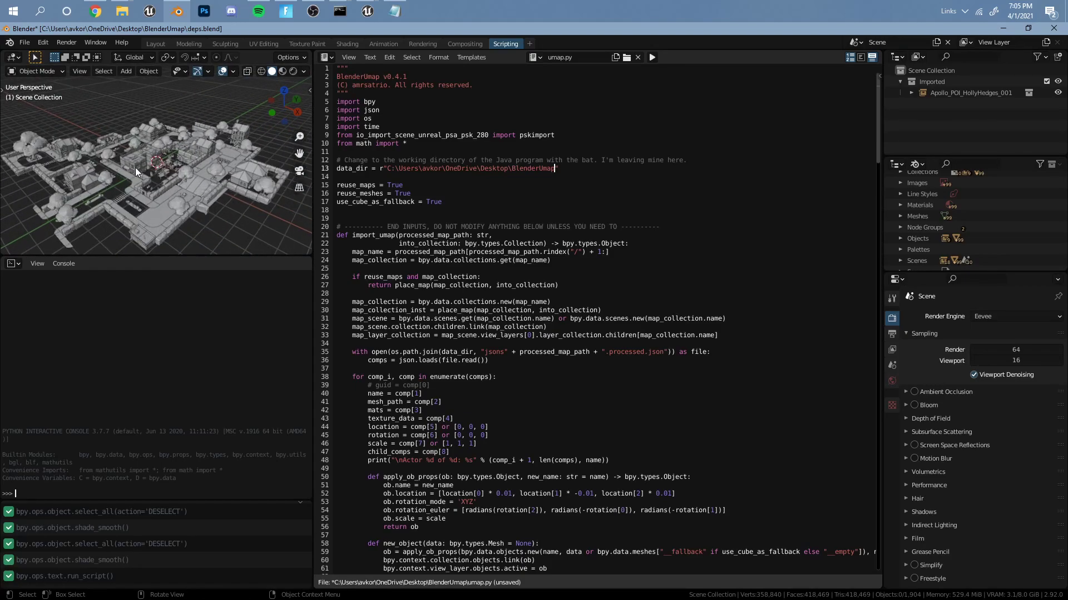
key("a")
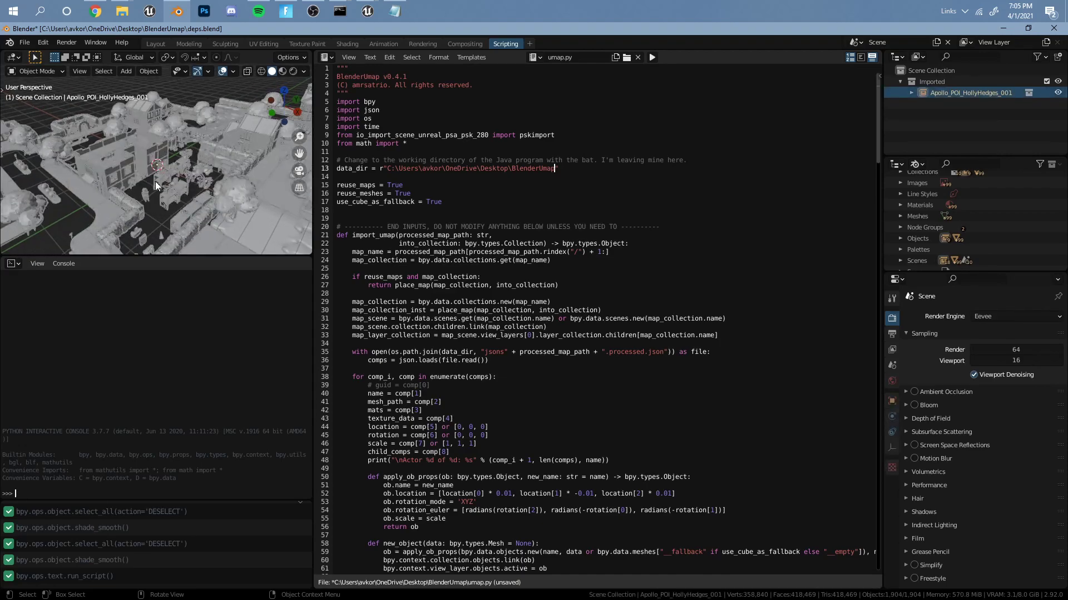
scroll(155, 181, "up", 5)
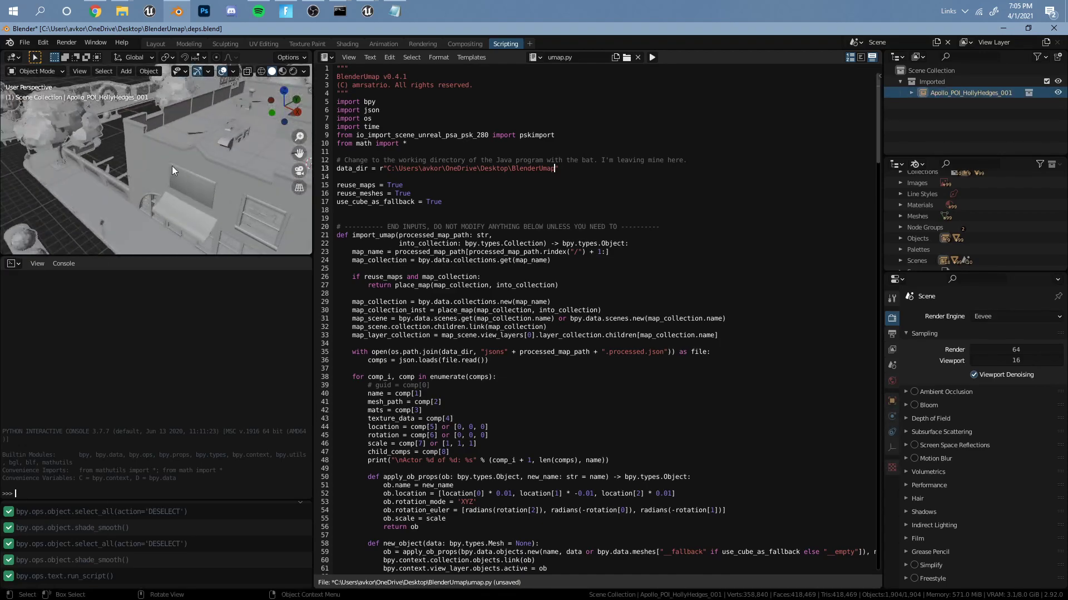
scroll(171, 159, "up", 2)
scroll(159, 147, "down", 6)
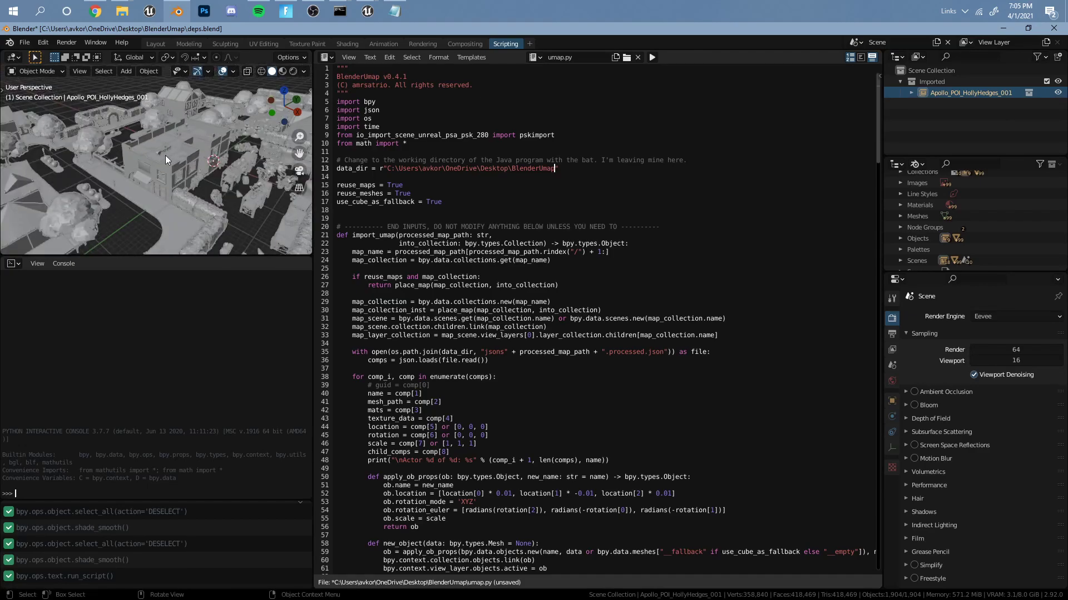
scroll(165, 155, "down", 3)
scroll(165, 189, "up", 3)
scroll(176, 165, "up", 2)
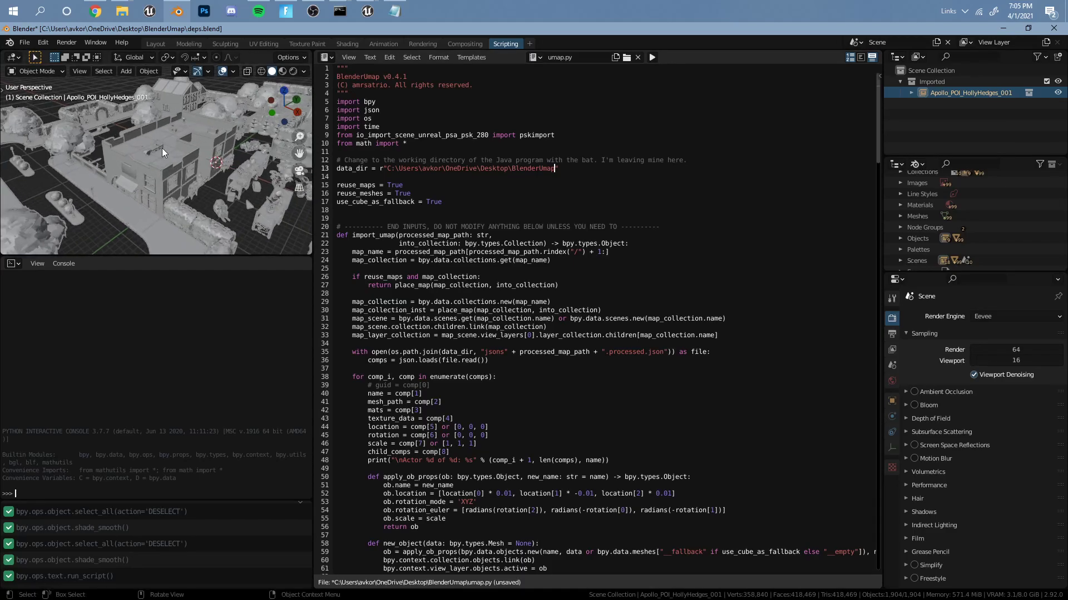
- Run Make Instances Real from the F3 search on the imported collection
key("F3")
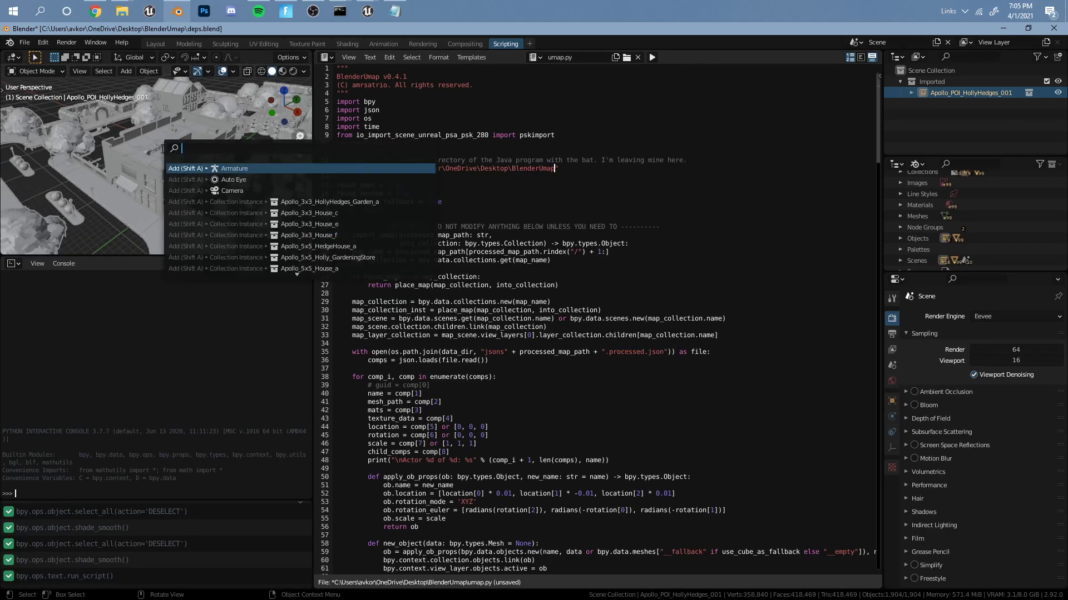
type("make in")
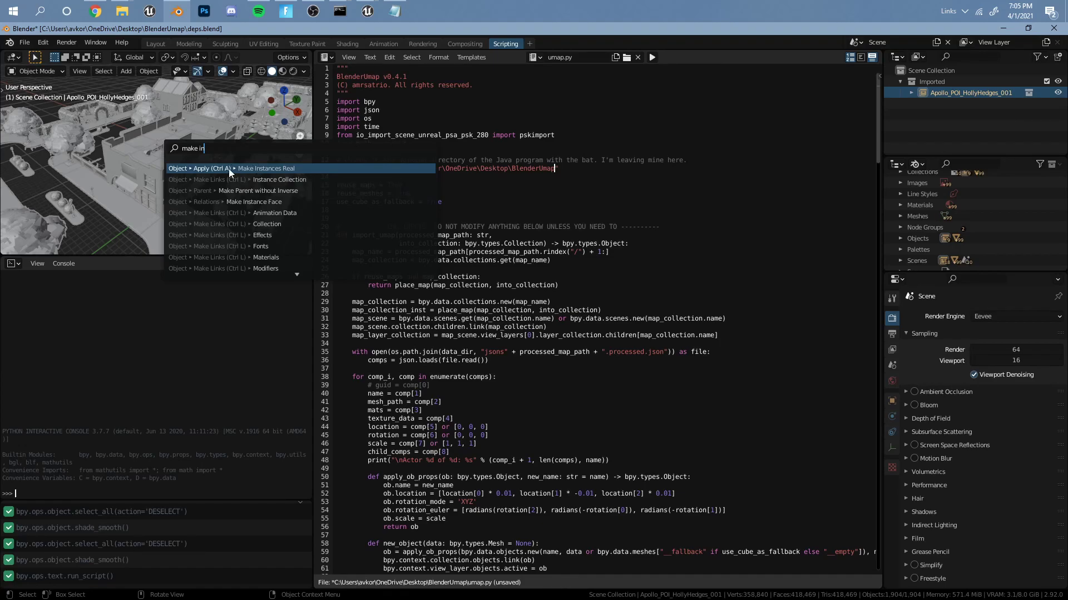
key("Return")
- Test a separate wall piece by grabbing it with G, then cancel the move
right_click(116, 179)
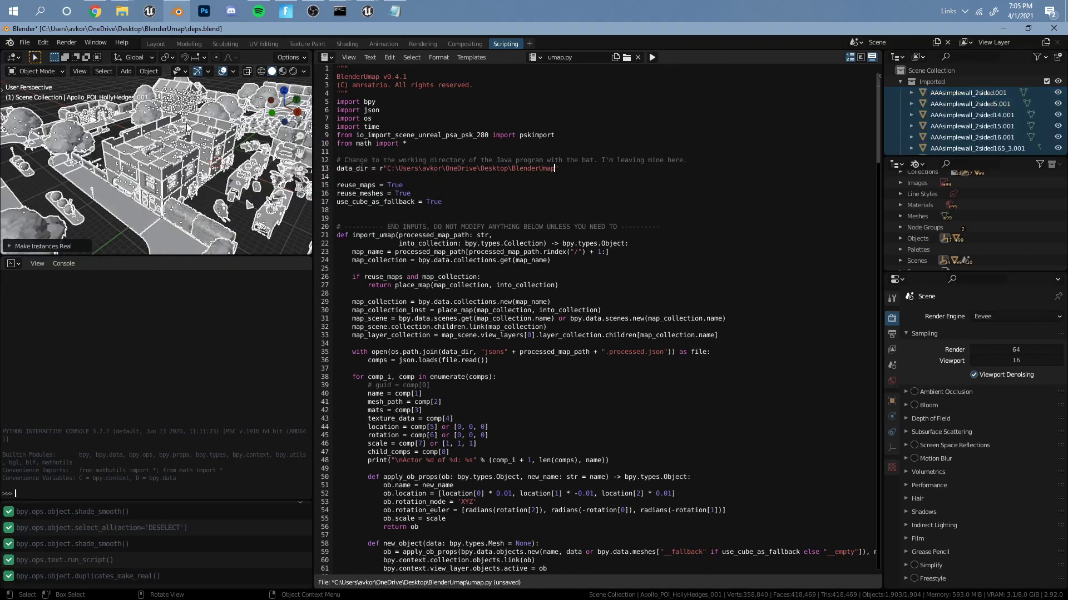
scroll(131, 177, "up", 5)
left_click(151, 178)
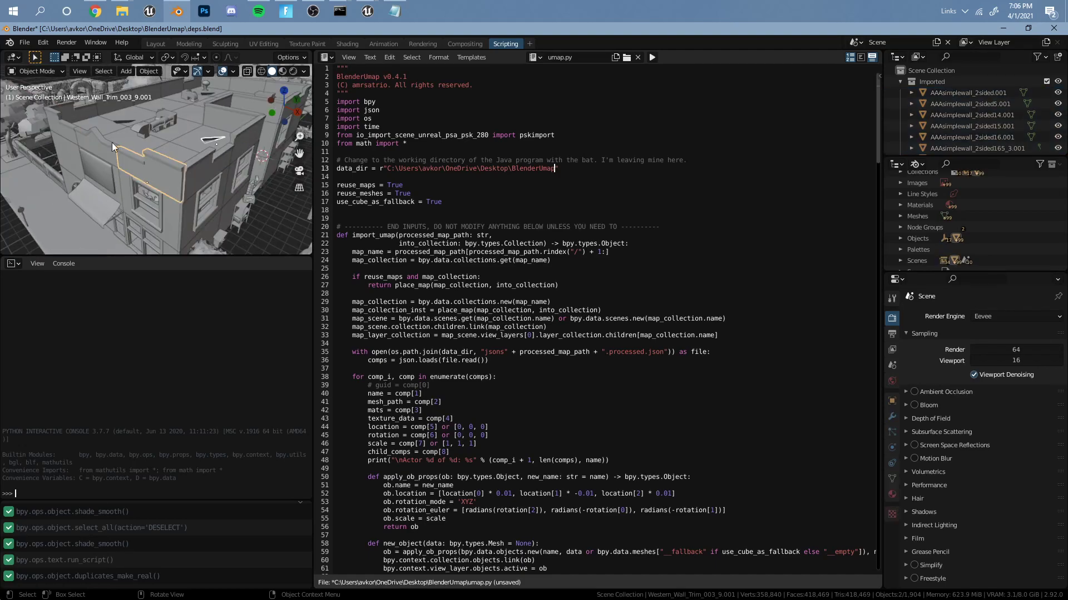
key("g")
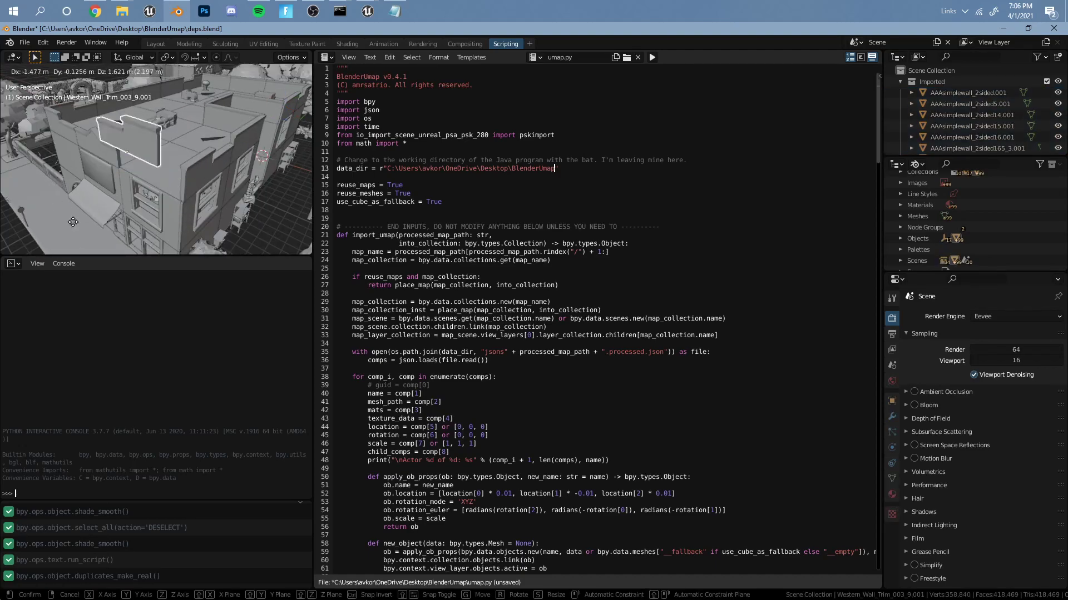
key("Escape")
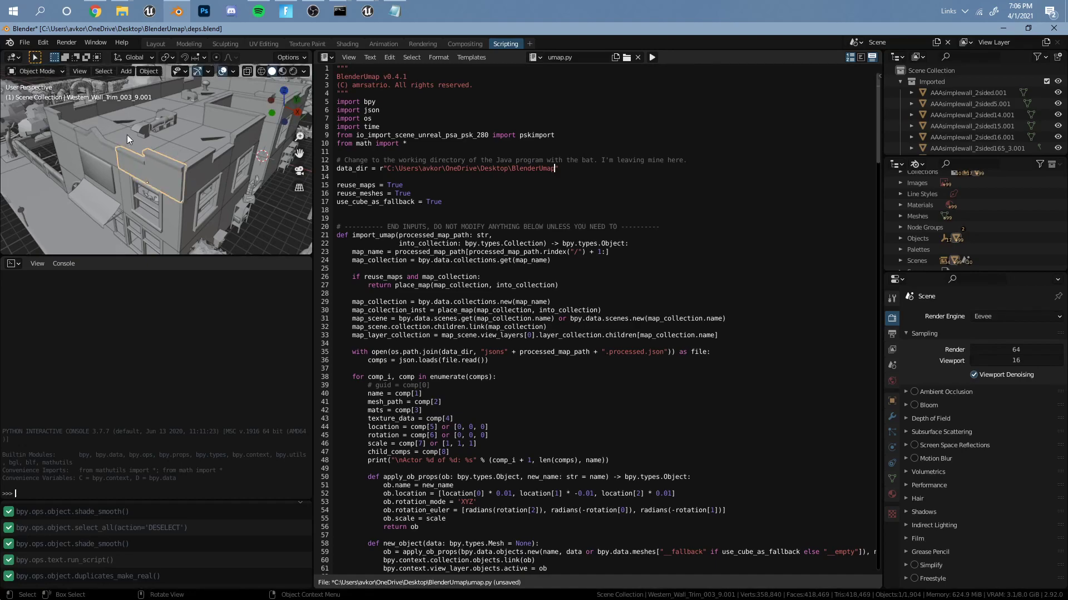
- Select a rooftop FloorLoot marker and frame the view around it
middle_click_drag(127, 135, 171, 192)
scroll(189, 141, "up", 3)
left_click(196, 204, "shift")
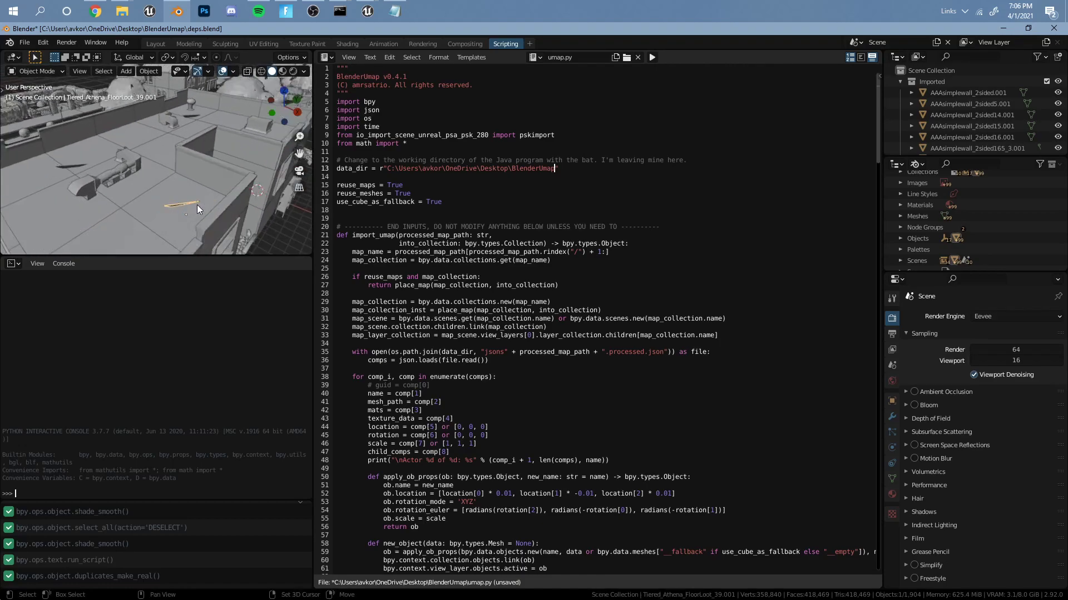
key("KP_Decimal")
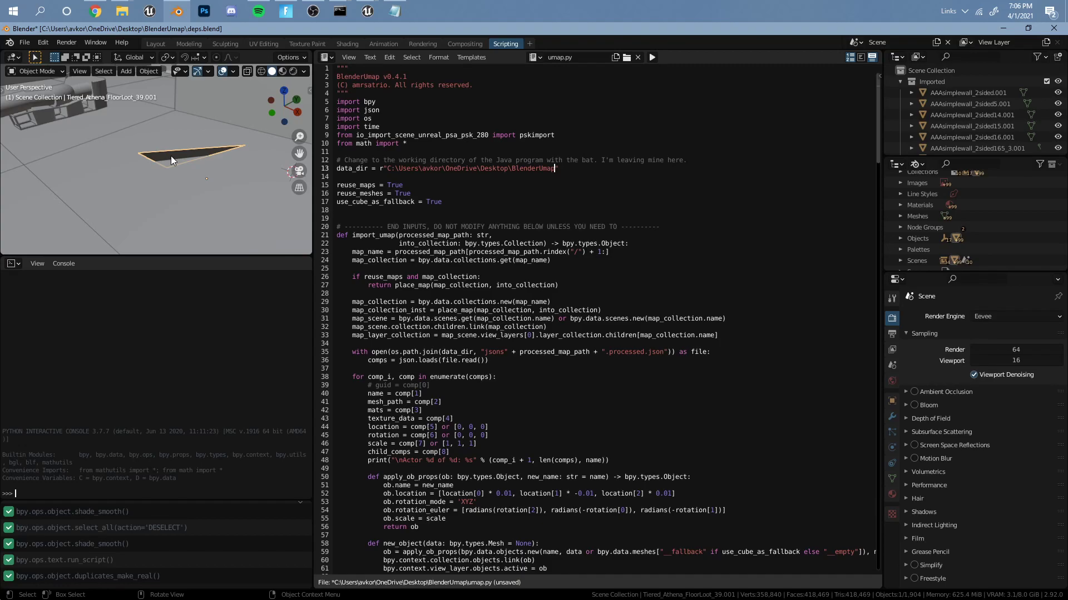
mouse_move(171, 156)
middle_mouse_down()
mouse_move(120, 146)
mouse_move(163, 165)
middle_mouse_up()
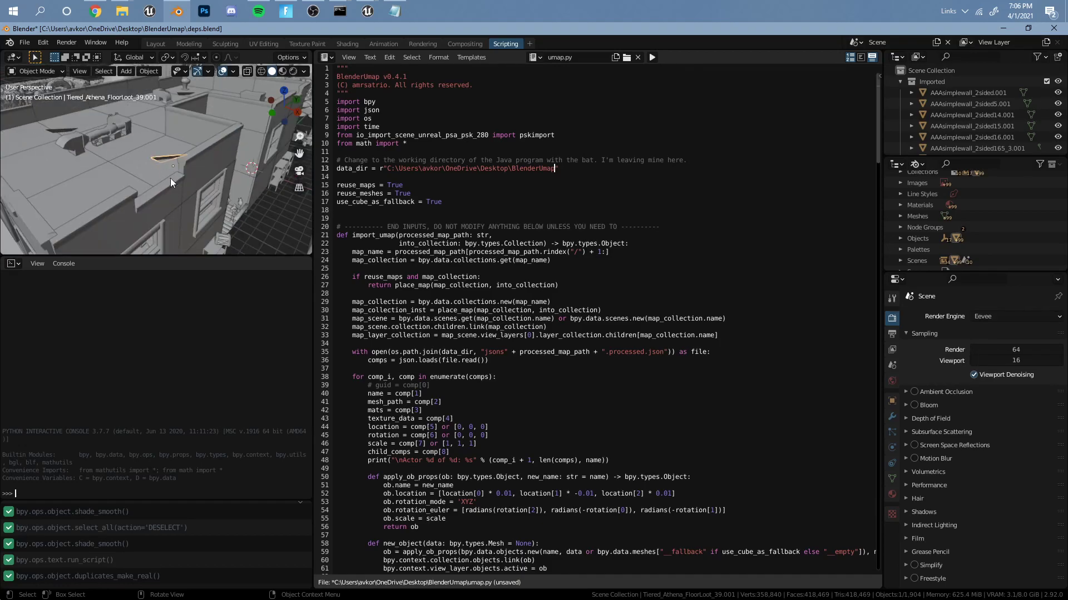
scroll(146, 151, "down", 5)
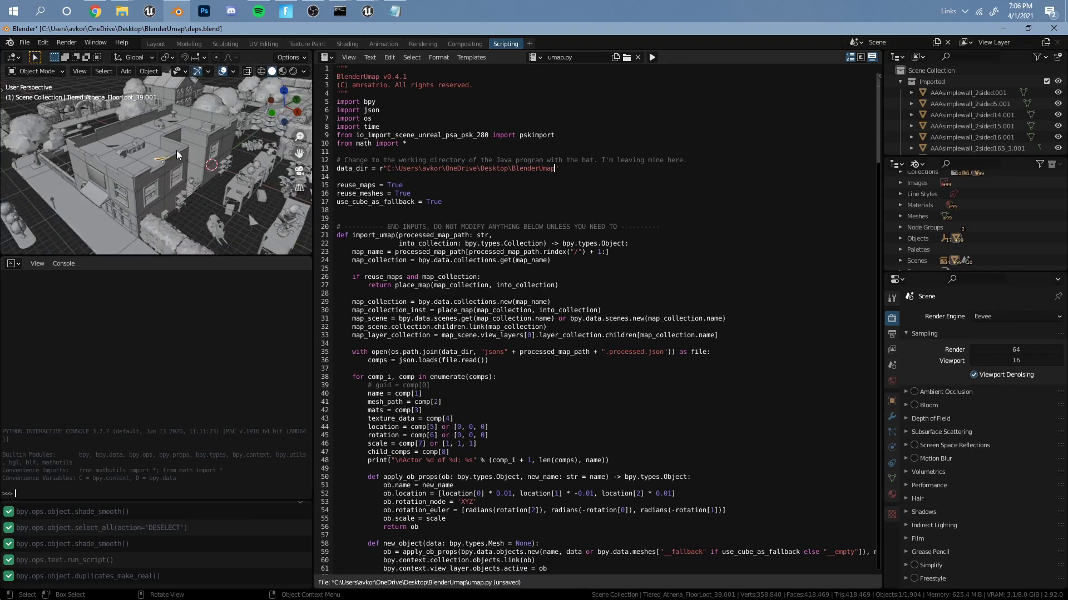
middle_click_drag(162, 163, 188, 194)
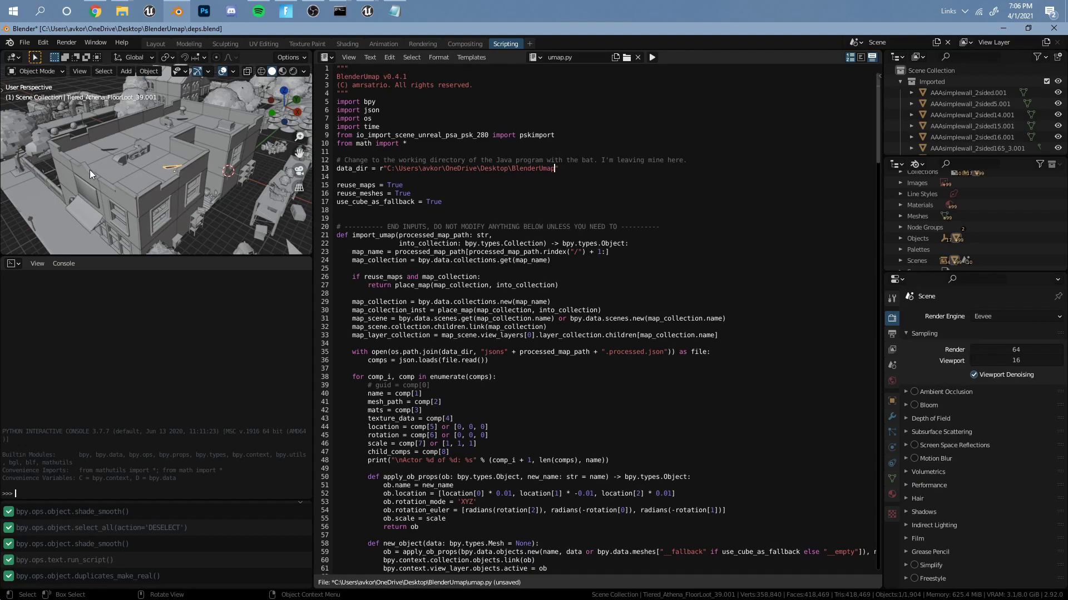
middle_click_drag(90, 174, 169, 157)
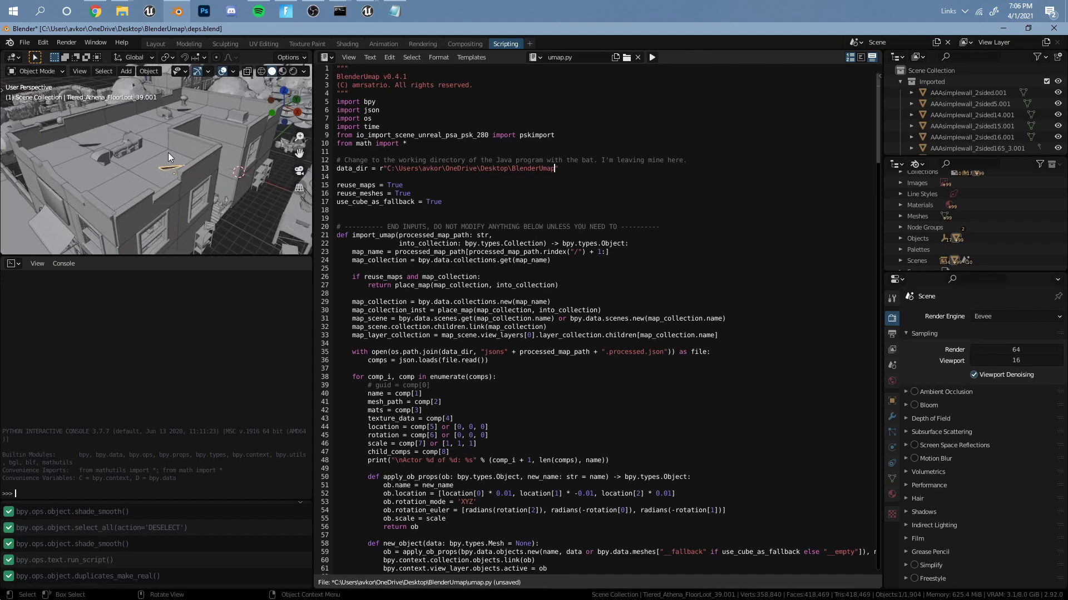
- Select all objects linked by Object Data to the marker and delete those 77
left_click(112, 71)
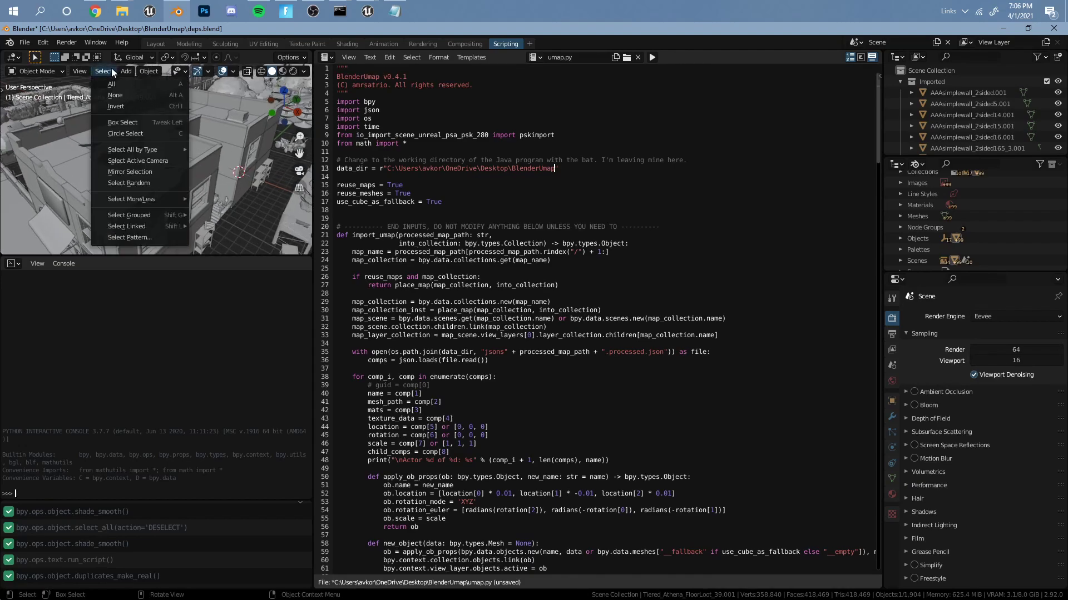
mouse_move(137, 219)
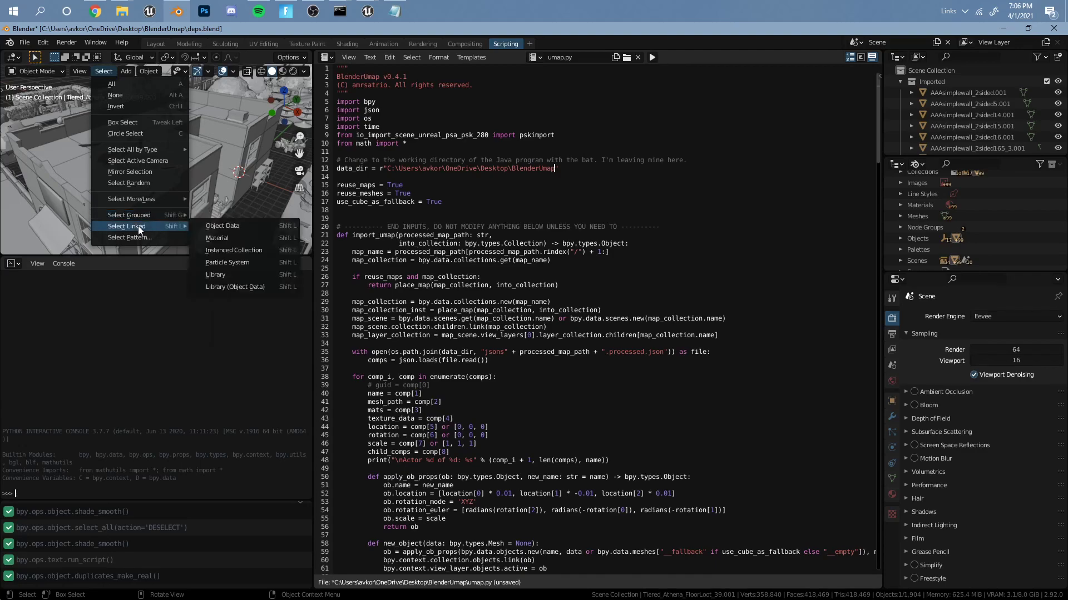
left_click(214, 226)
scroll(128, 184, "down", 10)
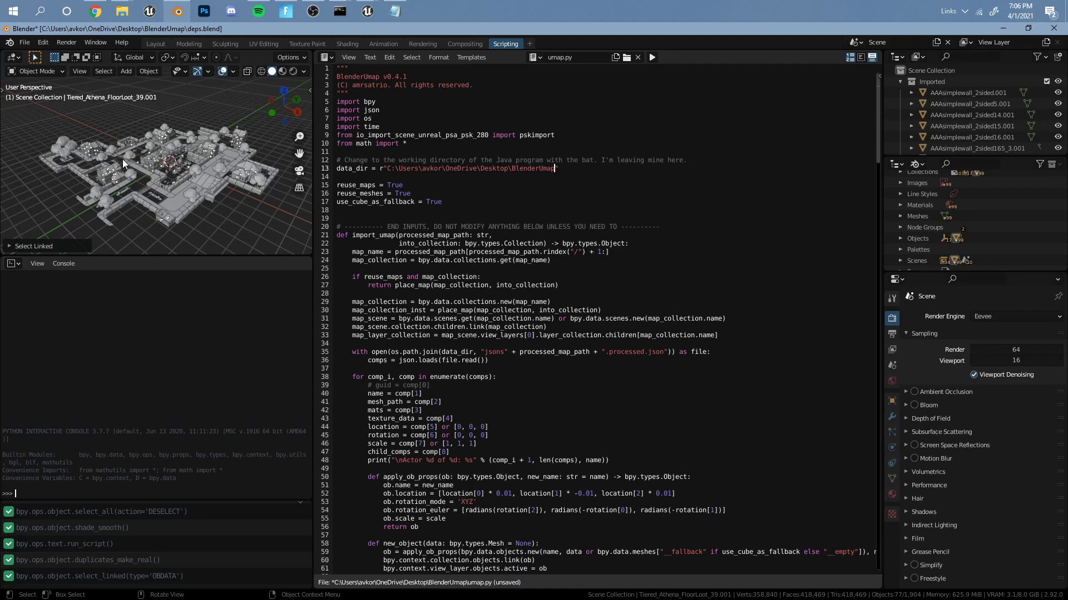
key("x")
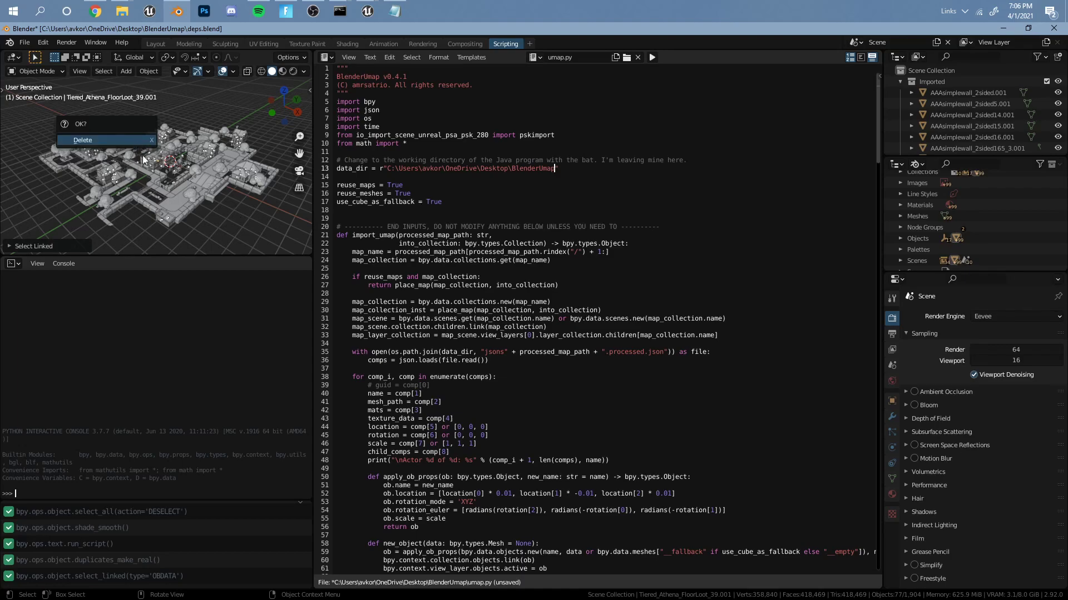
left_click(138, 140)
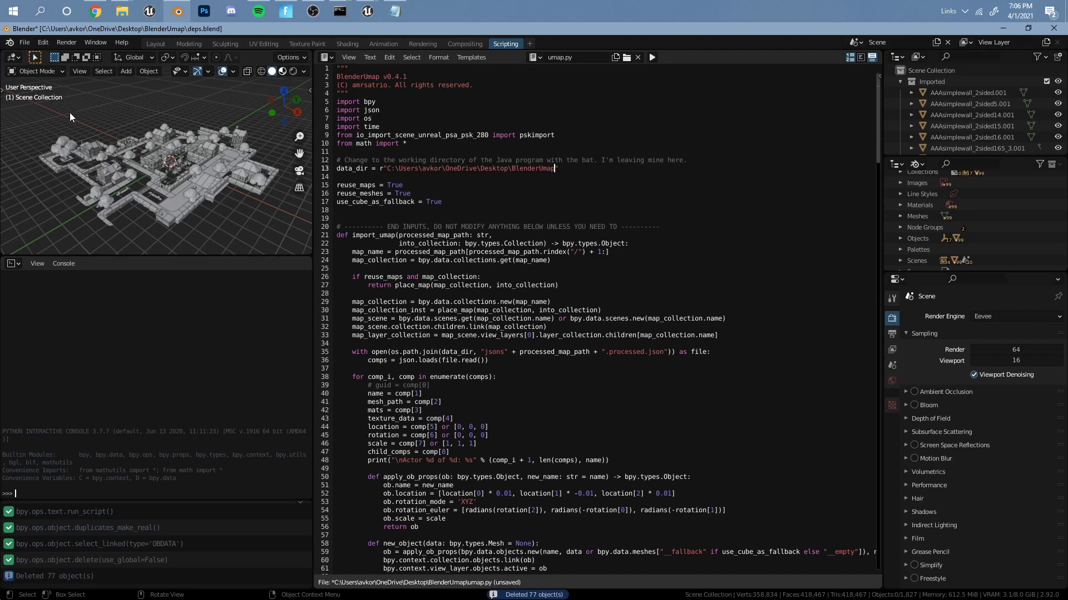
- Switch the viewport to Material Preview shading so the map's base textures start compiling
key("z")
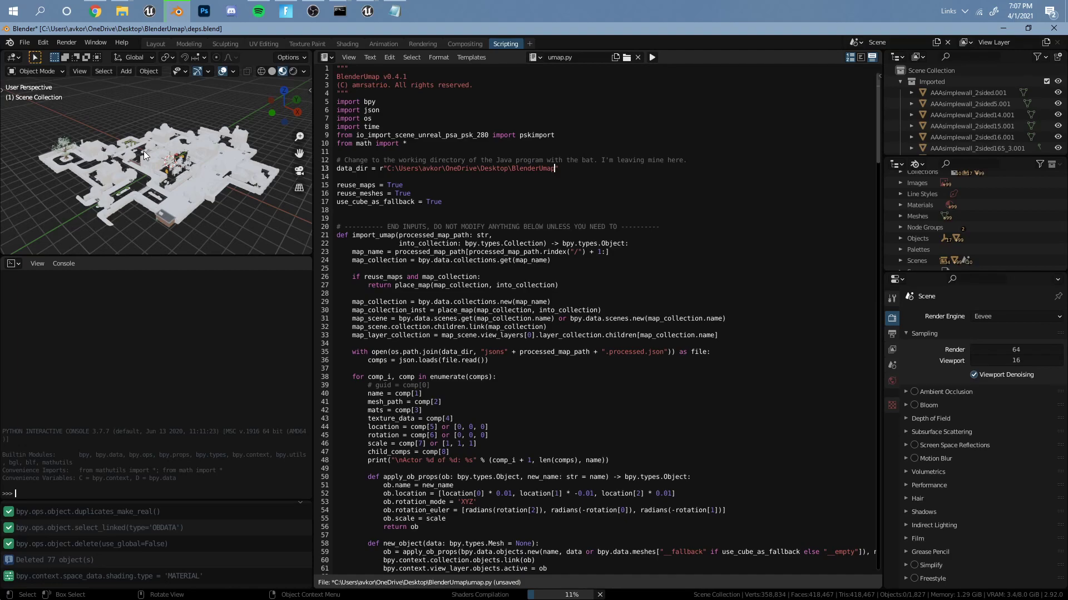
- Walk-navigate down to ground level beside the forklift, then back up over the map as textures load
key("shift+grave")
key("w")
key("w")
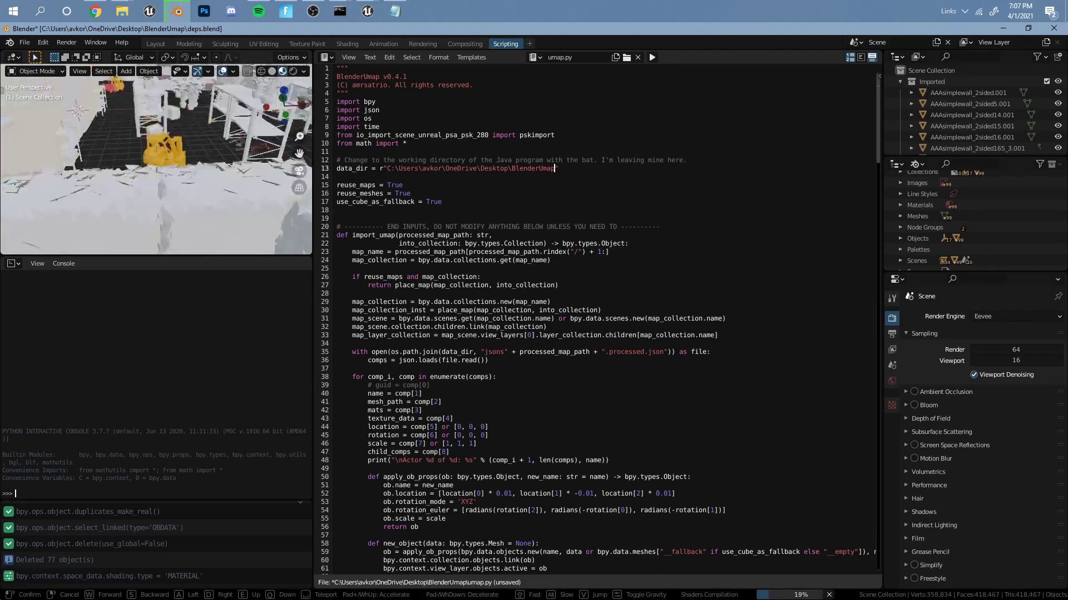
left_click(156, 159)
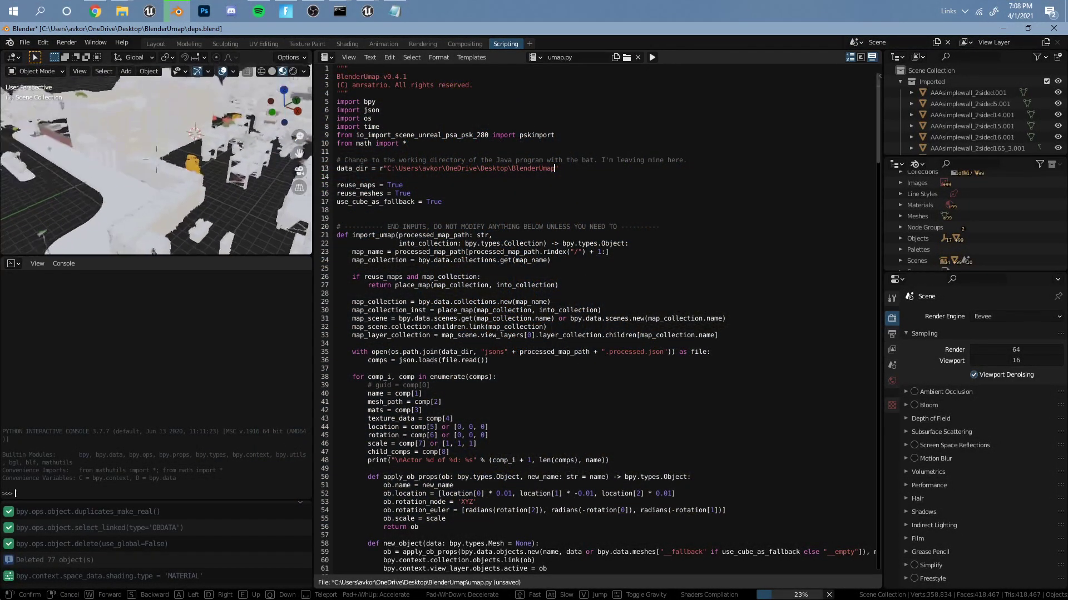
key("s")
left_click(158, 159)
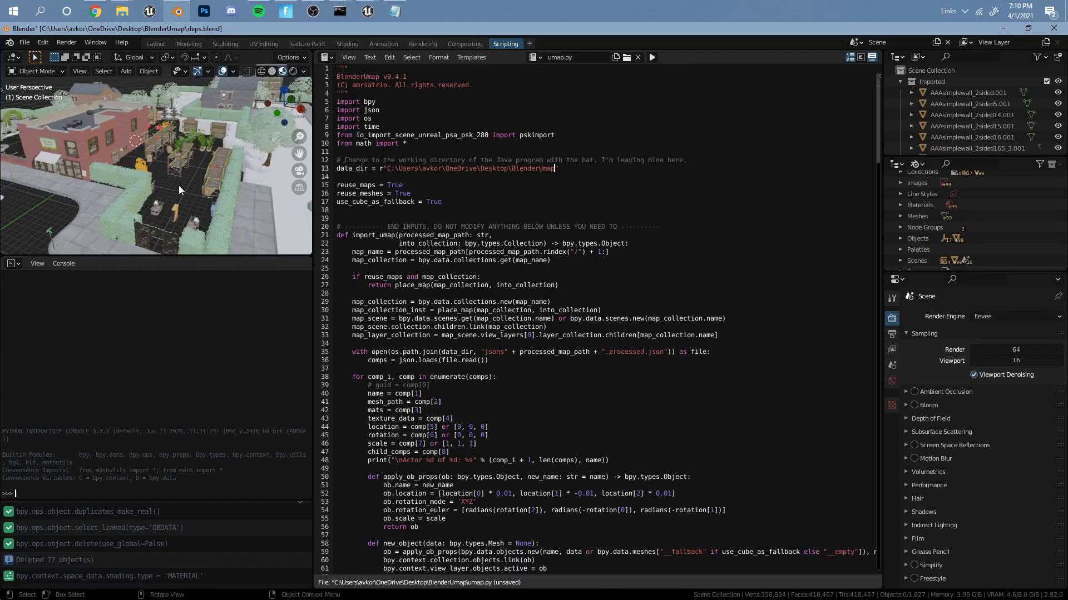
key("shift+grave")
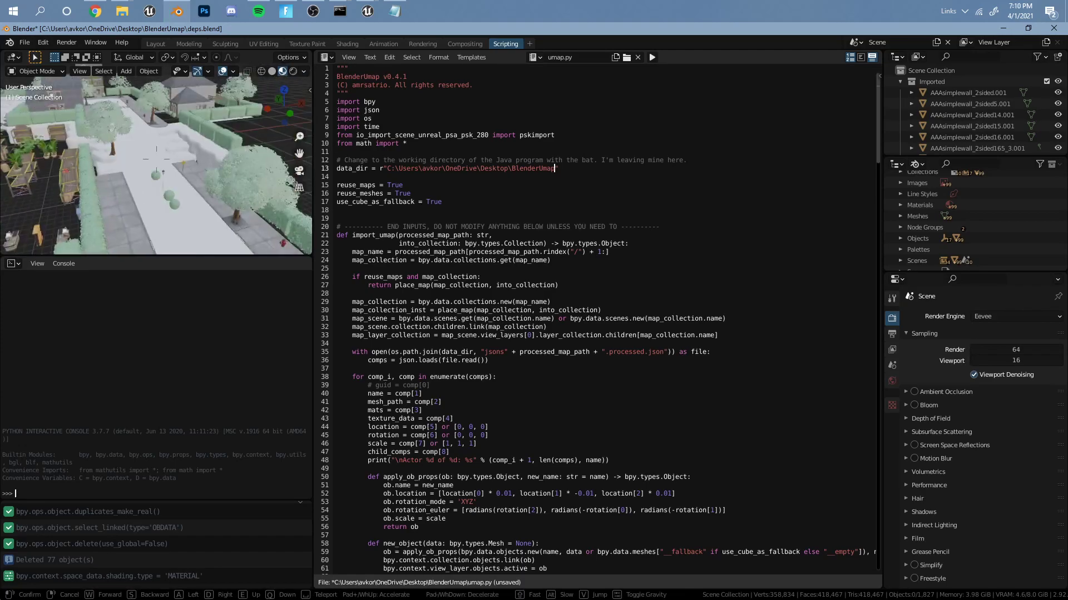
- Fly over the street and brick building, end at a map overview, then select and deselect a wall
key("w")
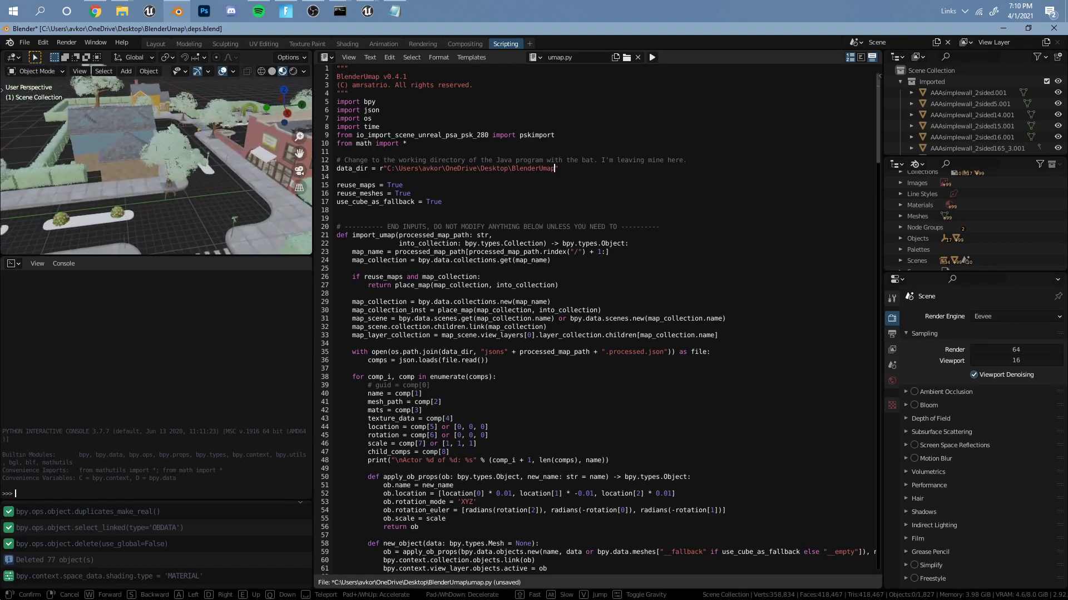
key("w")
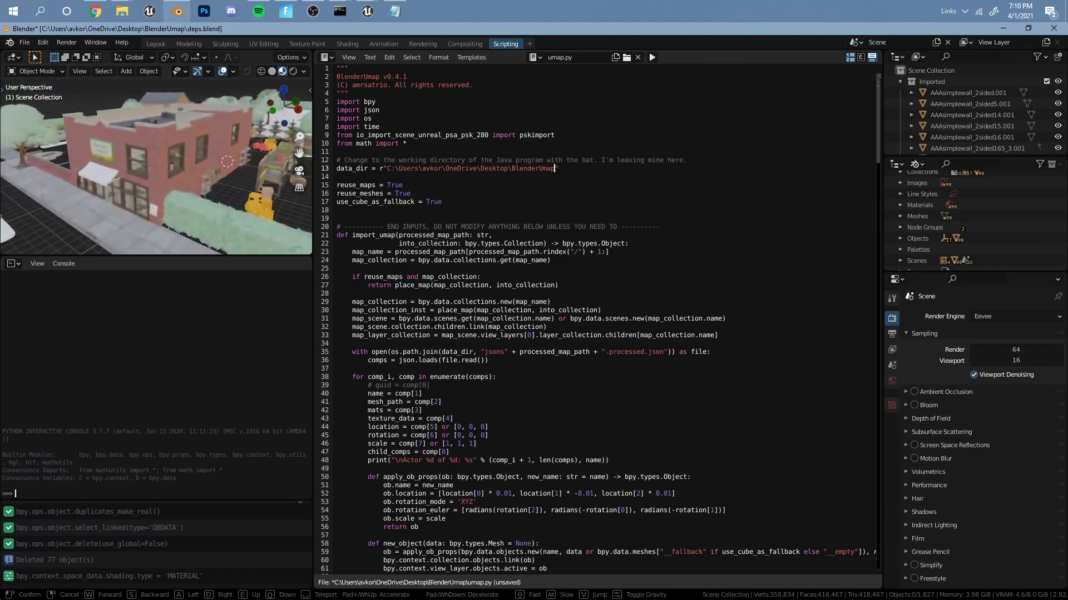
key("s")
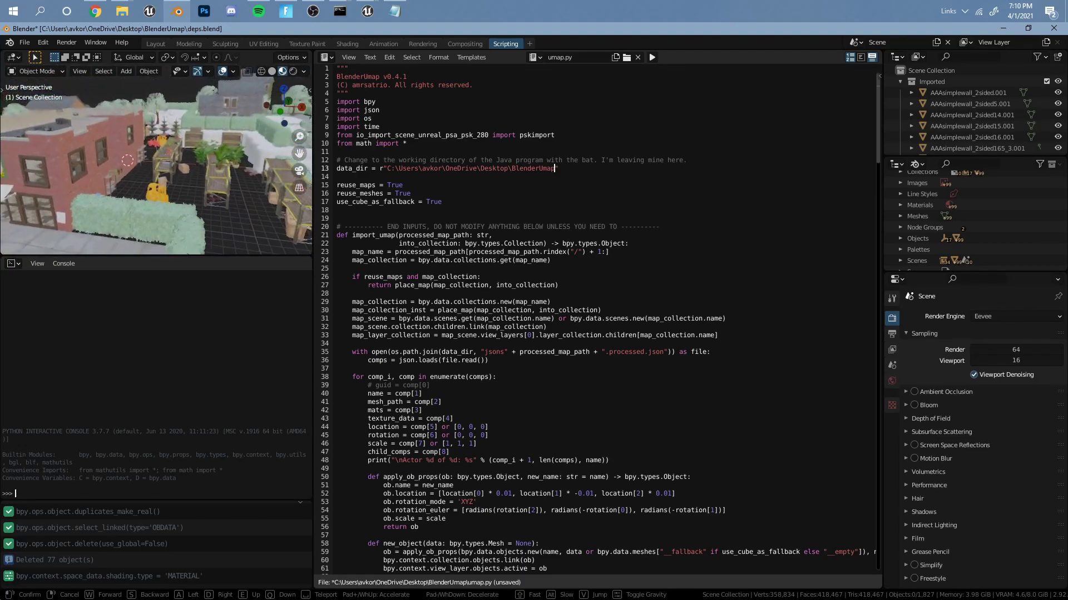
key("s")
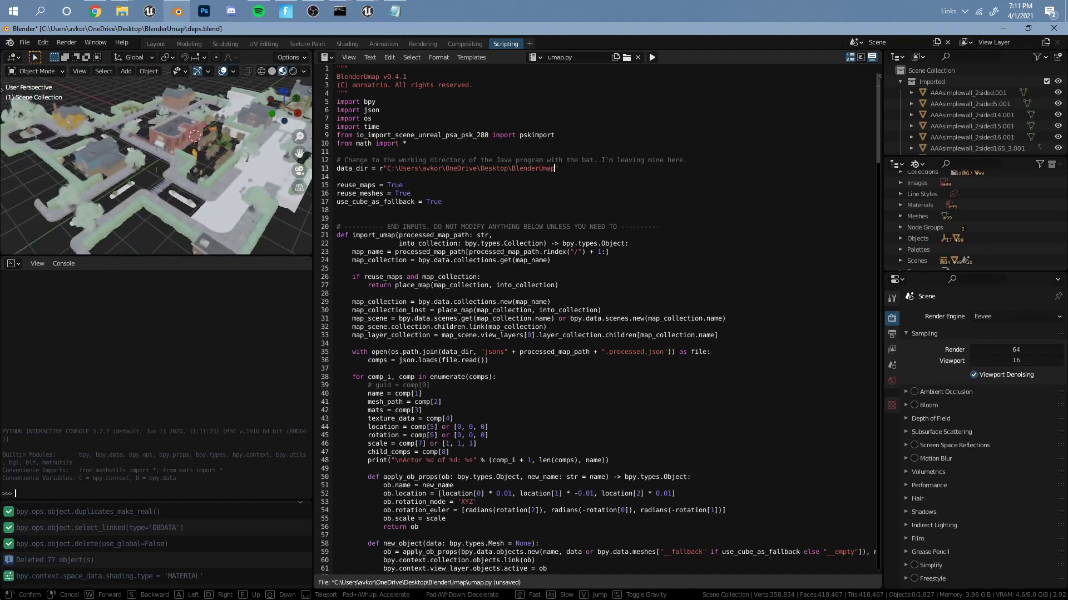
left_click(157, 163)
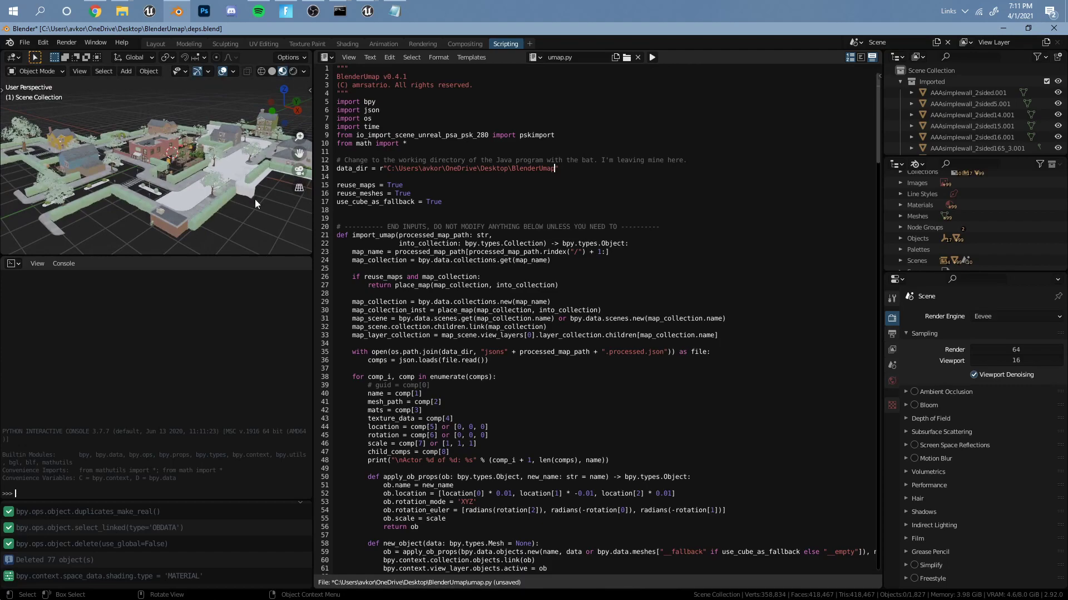
left_click(161, 149)
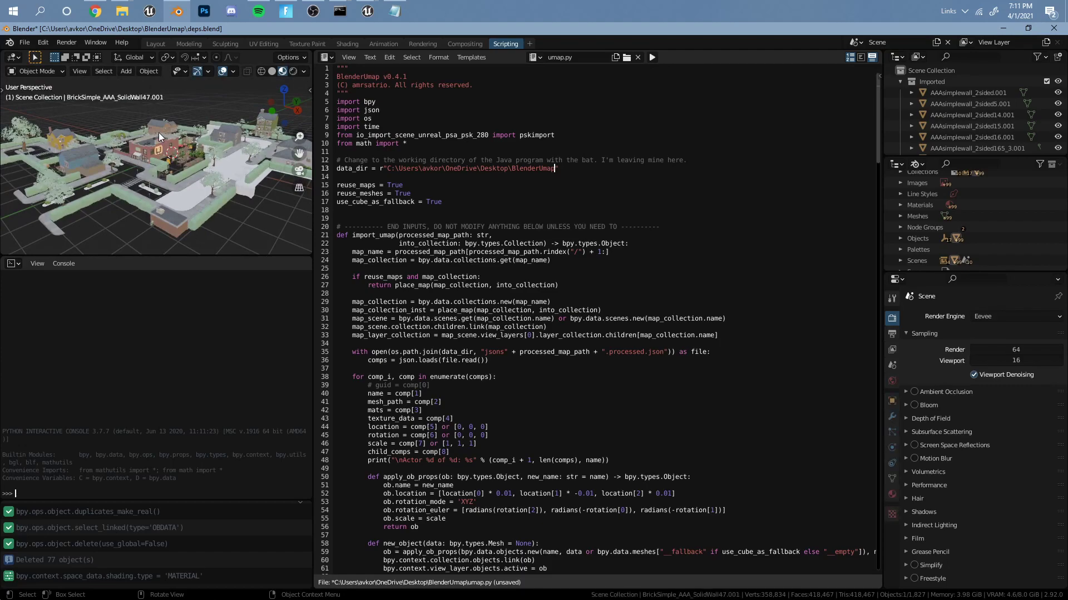
left_click(179, 106)
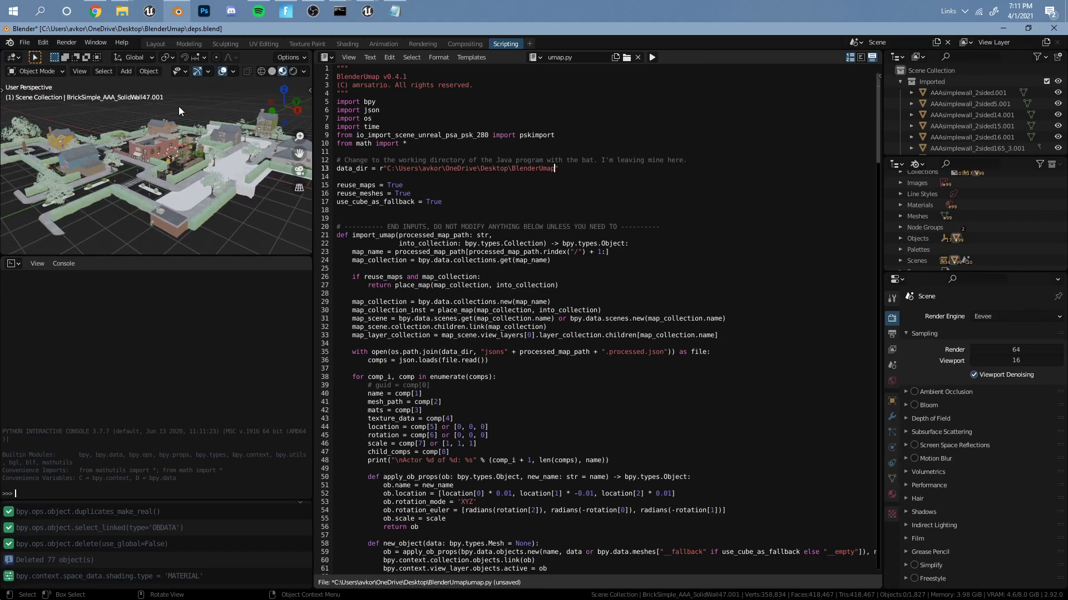